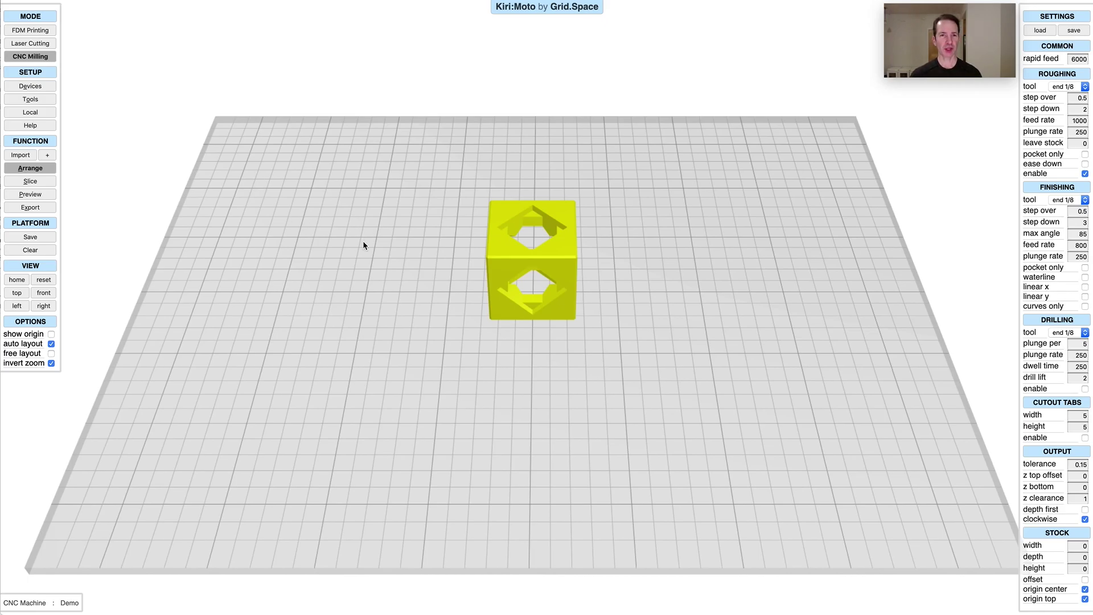
Duplicate the lattice cube, slice both cubes, and return to Arrange
{"action": "left_click", "coordinate": [490, 257]}
{"action": "key", "text": "d"}
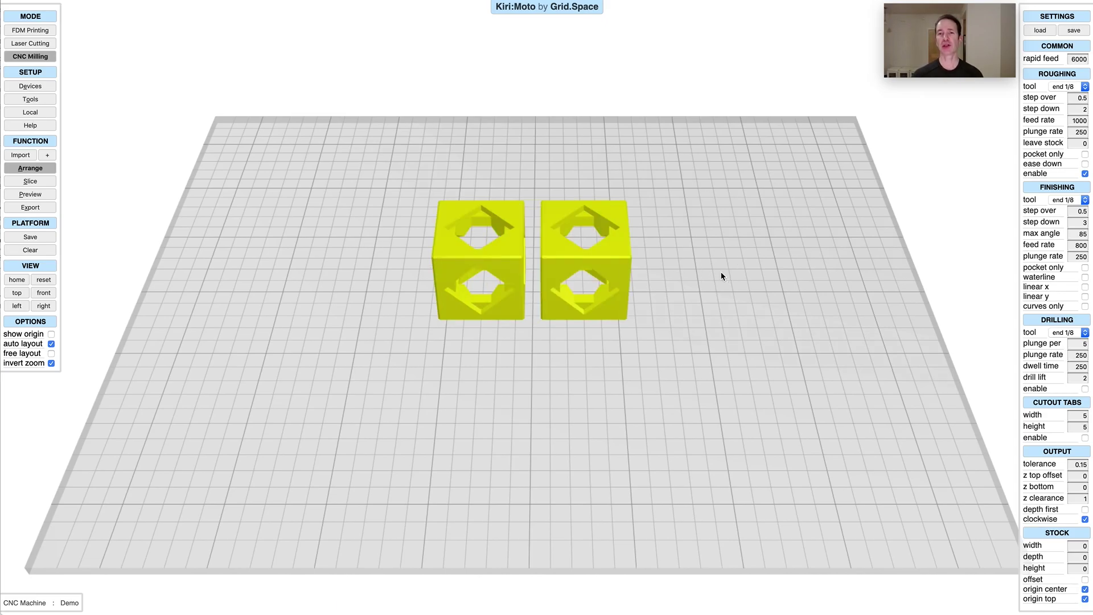
{"action": "key", "text": "s"}
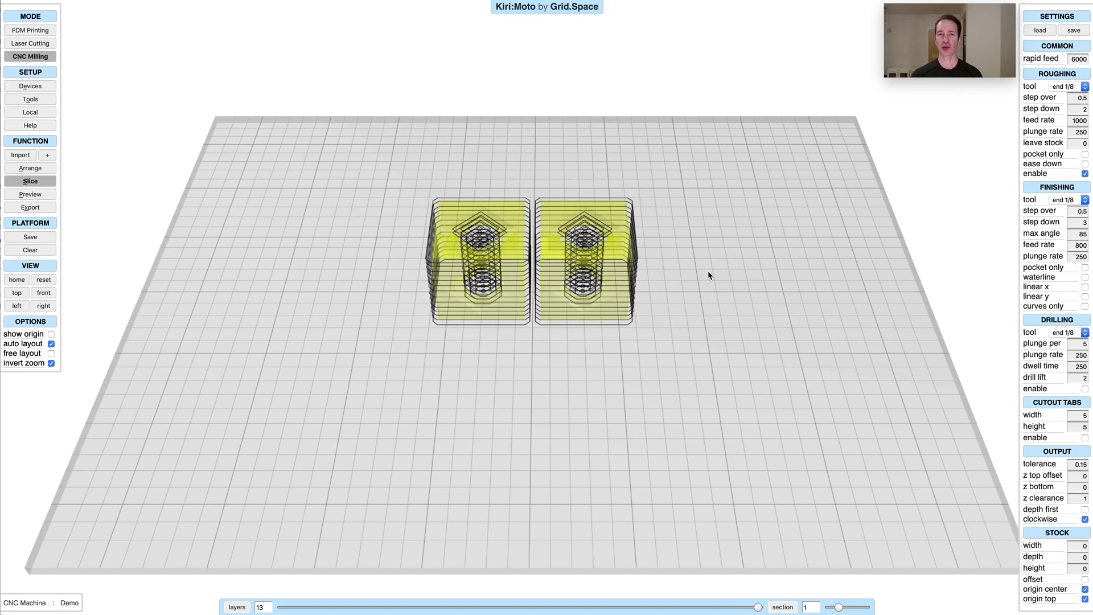
{"action": "key", "text": "a"}
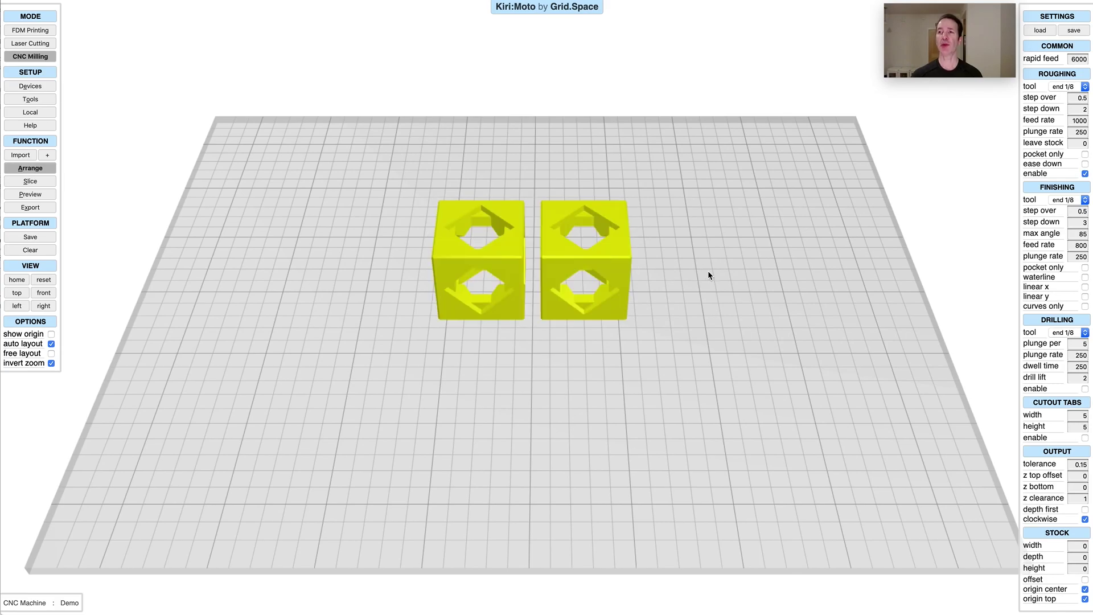
Set the roughing tool to end 1/4
{"action": "left_click", "coordinate": [1065, 87]}
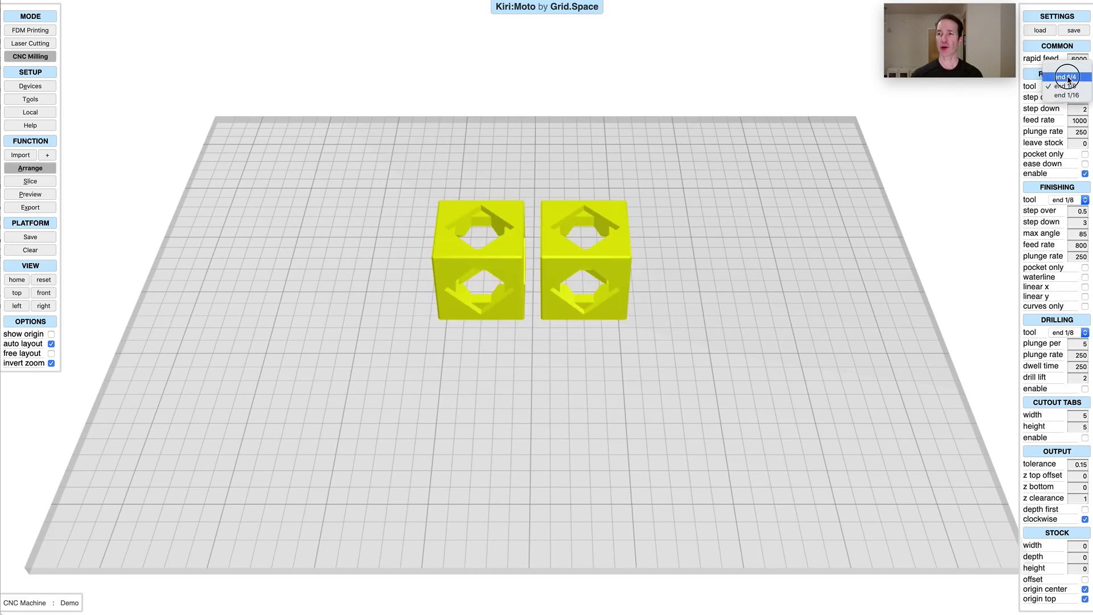
{"action": "left_click", "coordinate": [1067, 77]}
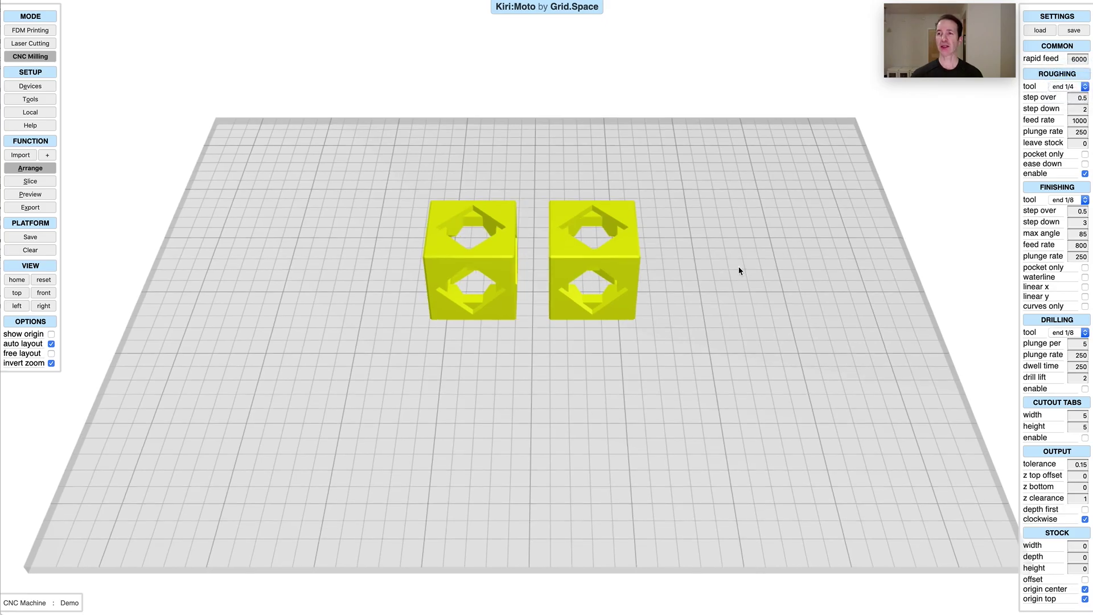
{"action": "left_click", "coordinate": [739, 267]}
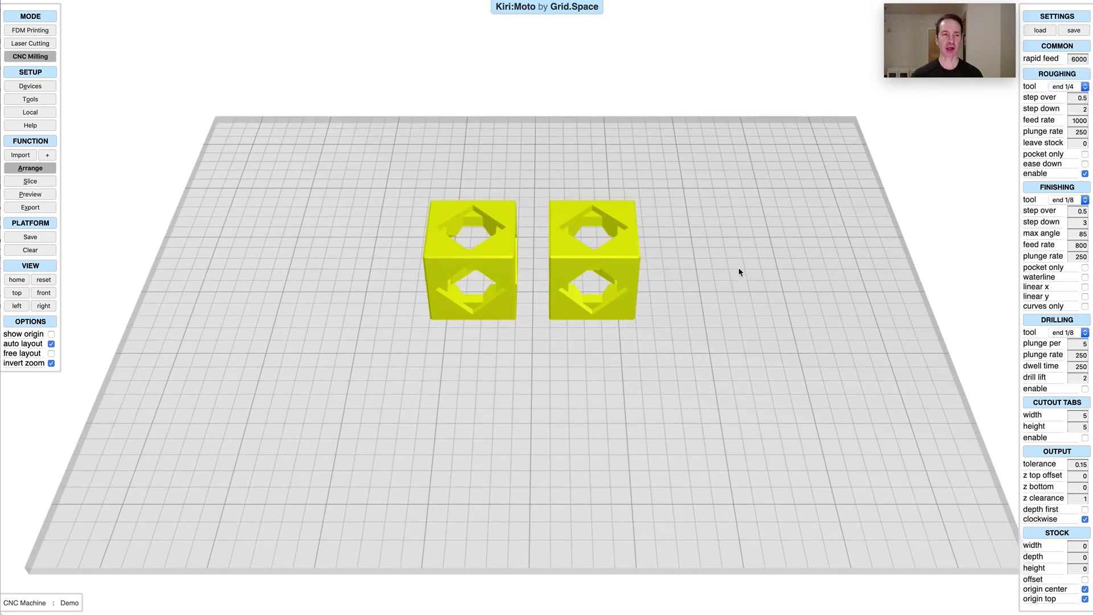
Enable free layout and drag the left cube next to the other one
{"action": "left_click", "coordinate": [51, 353]}
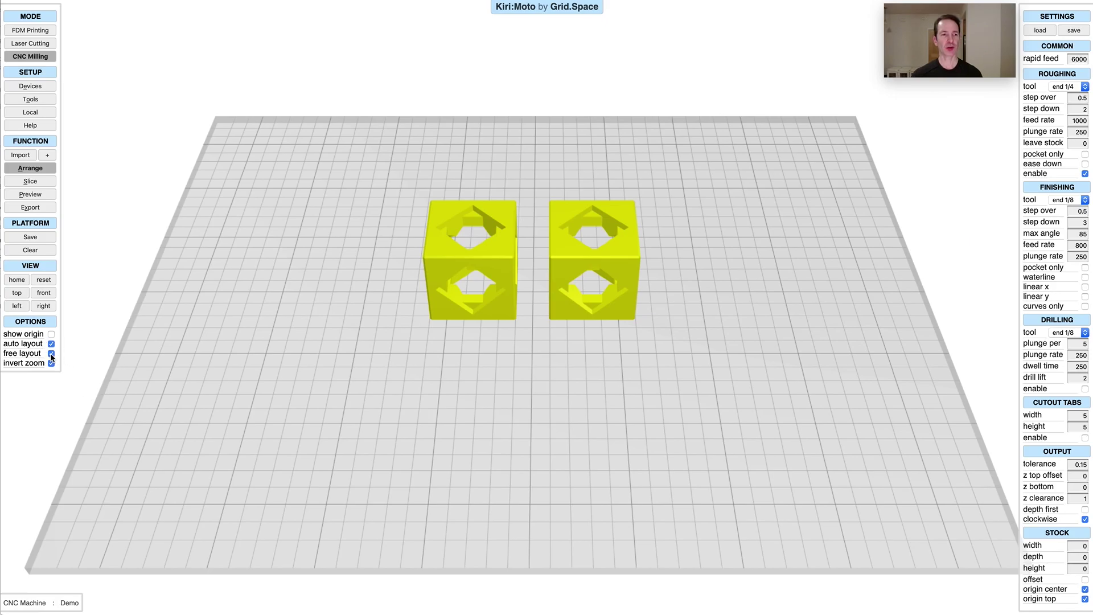
{"action": "left_click", "coordinate": [511, 242]}
{"action": "left_click_drag", "start_coordinate": [512, 242], "coordinate": [581, 257]}
{"action": "left_click_drag", "start_coordinate": [522, 276], "coordinate": [542, 285]}
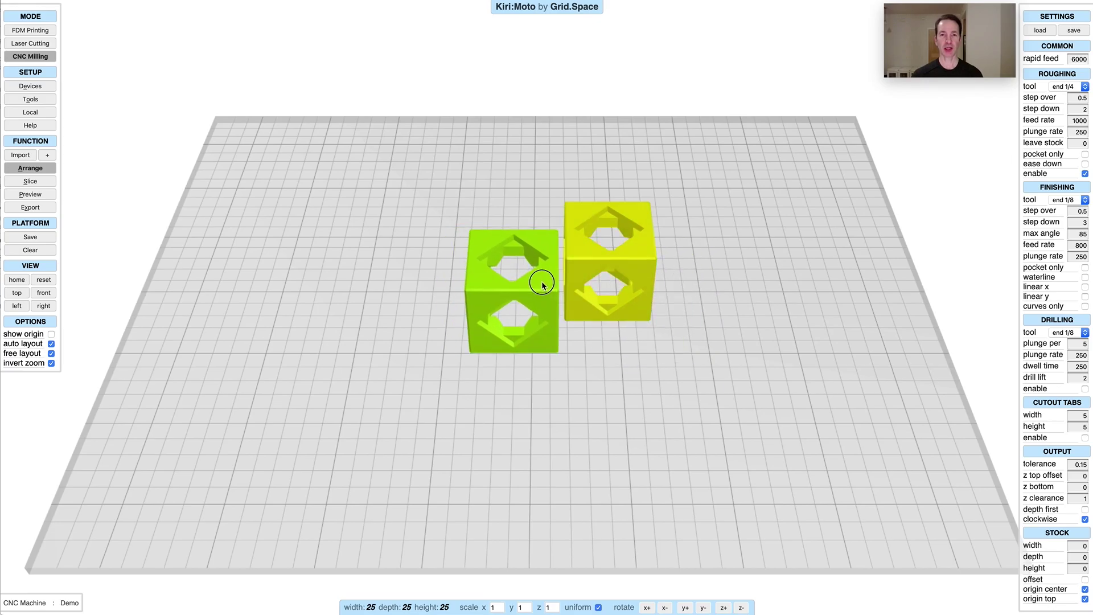
Slice, return to Arrange, and re-run layout to space the cubes evenly
{"action": "key", "text": "s"}
{"action": "key", "text": "a"}
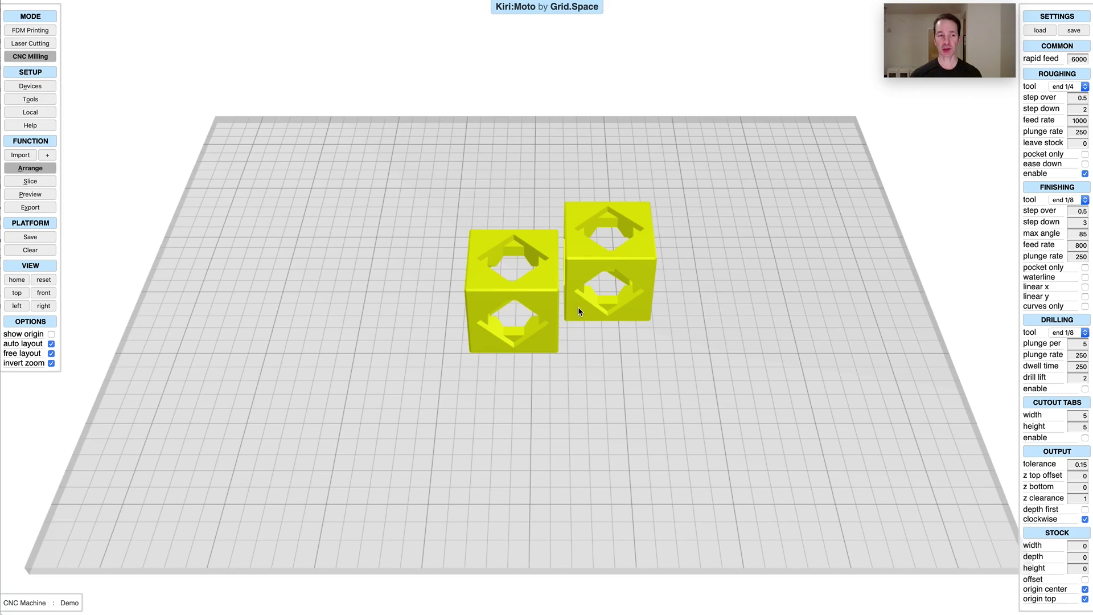
{"action": "key", "text": "a"}
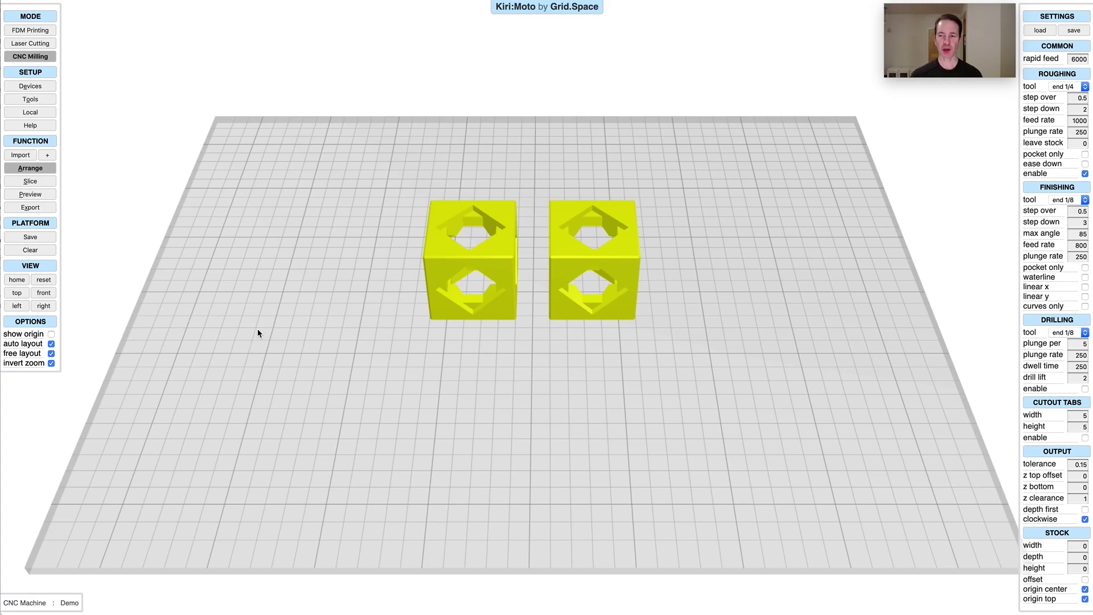
Show the origin, toggling origin top and origin center off and back on to leave it top-centred
{"action": "left_click", "coordinate": [50, 334]}
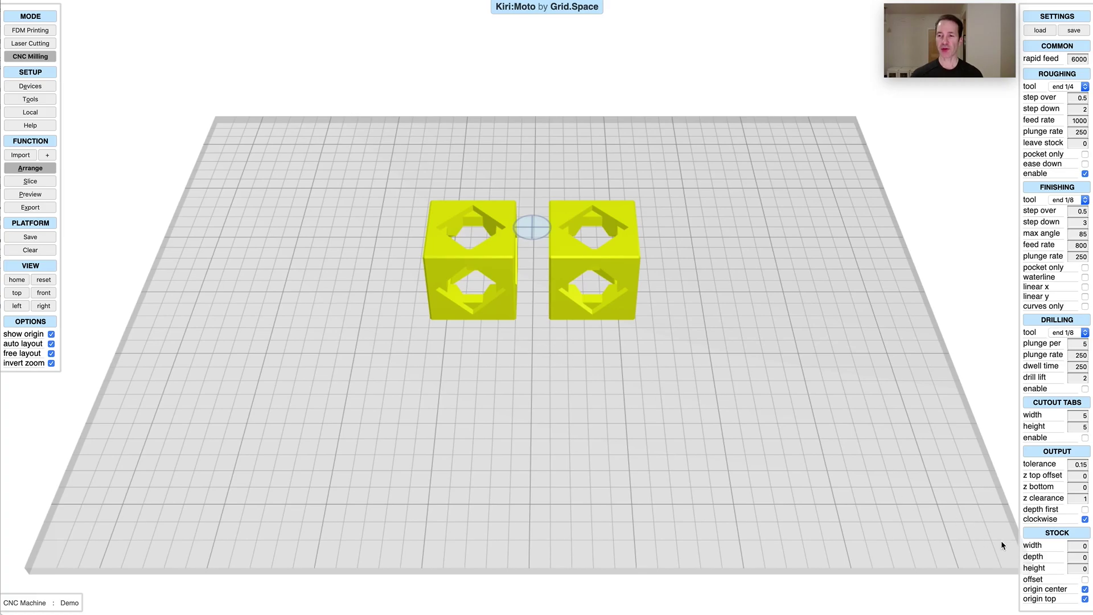
{"action": "left_click", "coordinate": [1085, 599]}
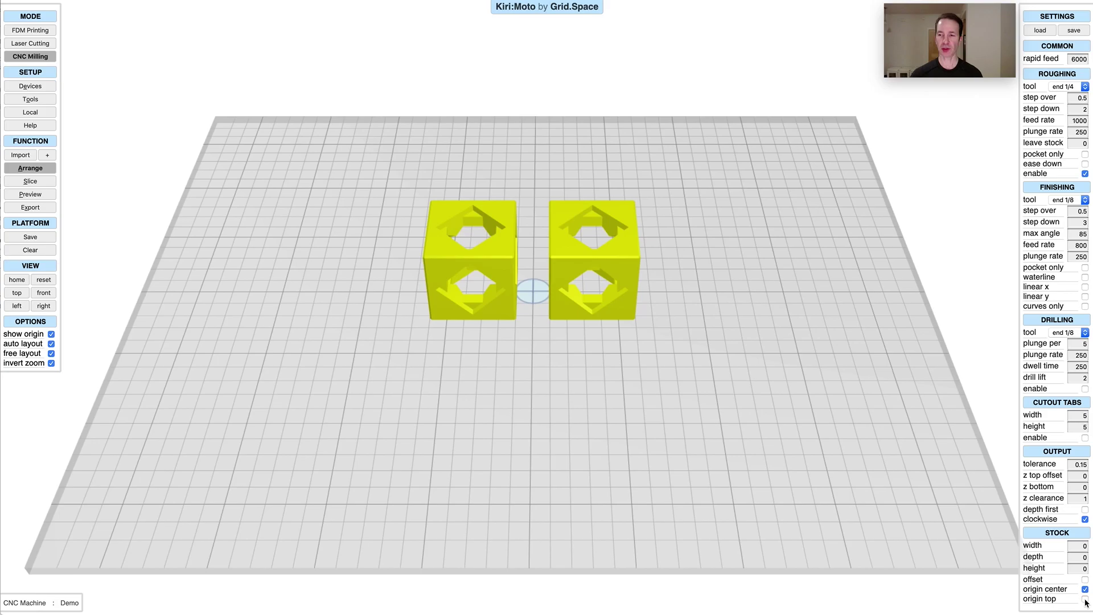
{"action": "left_click", "coordinate": [1086, 590]}
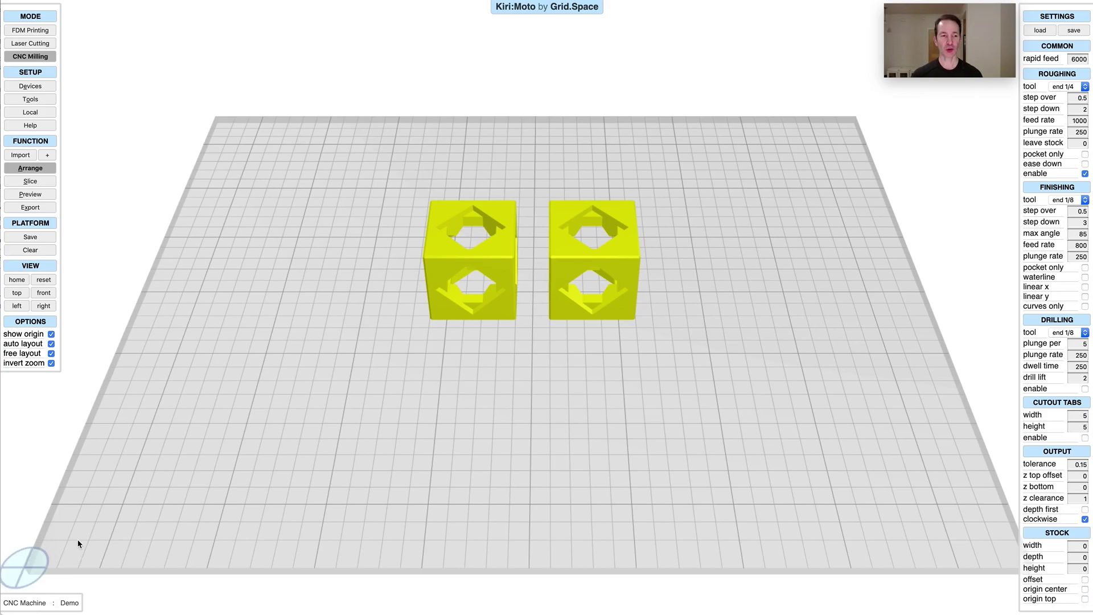
{"action": "left_click", "coordinate": [1085, 590]}
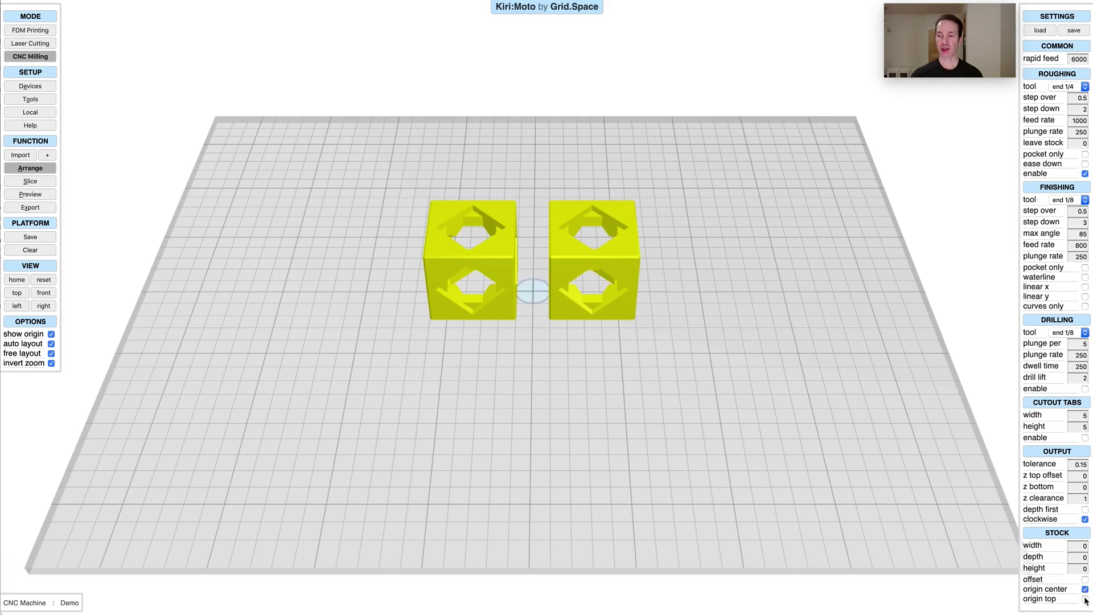
{"action": "left_click", "coordinate": [1085, 599]}
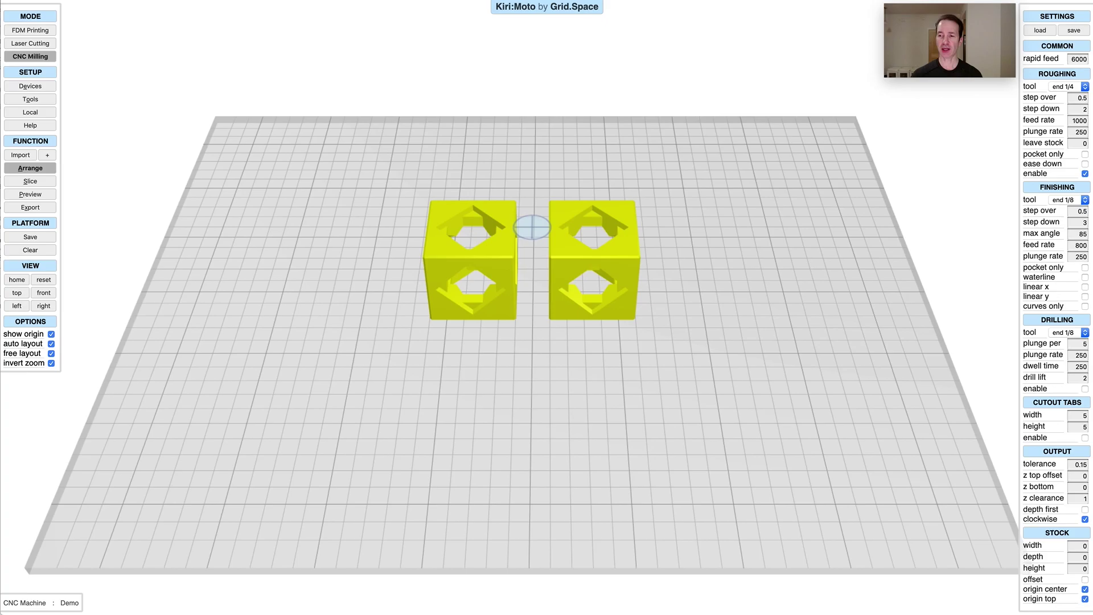
Enter stock width 100, depth 60 and height 50
{"action": "left_click", "coordinate": [1078, 546]}
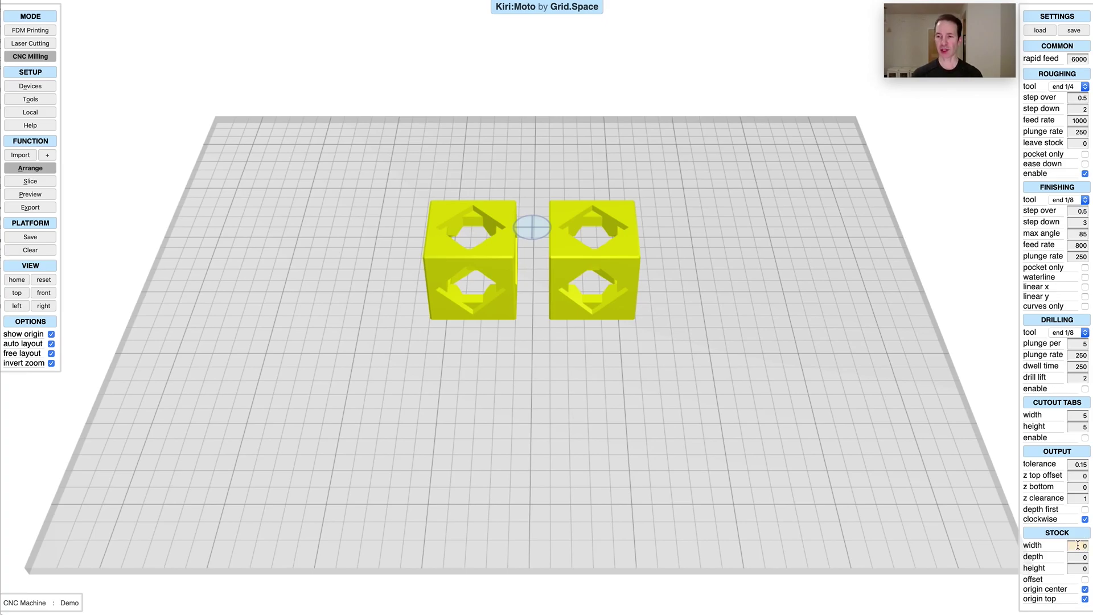
{"action": "type", "text": "11"}
{"action": "key", "text": "shift+Tab"}
{"action": "type", "text": "10"}
{"action": "type", "text": "60"}
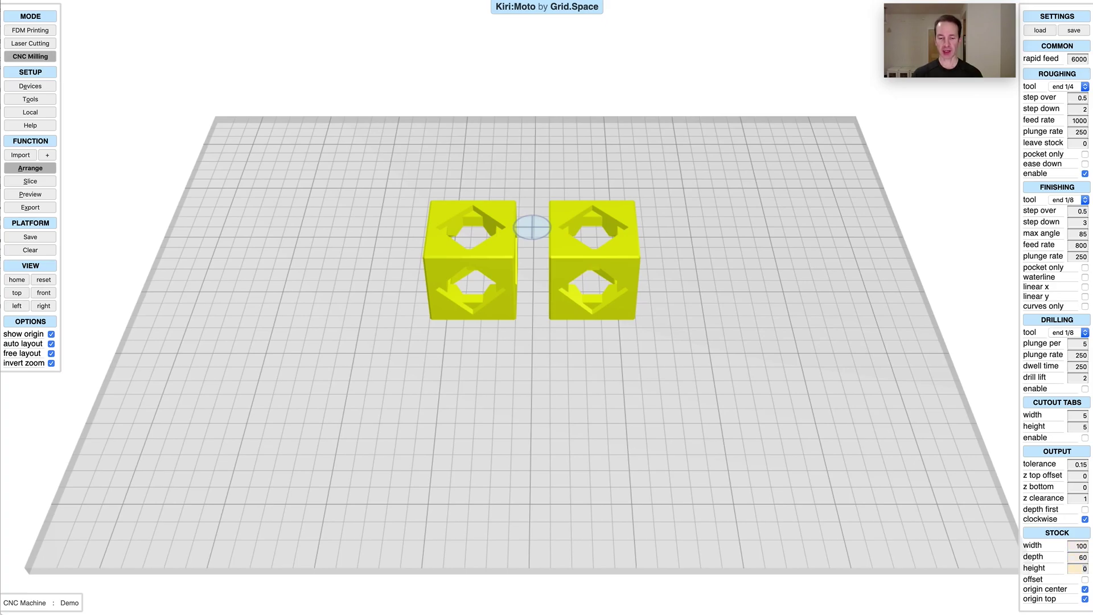
{"action": "type", "text": "50"}
{"action": "key", "text": "Return"}
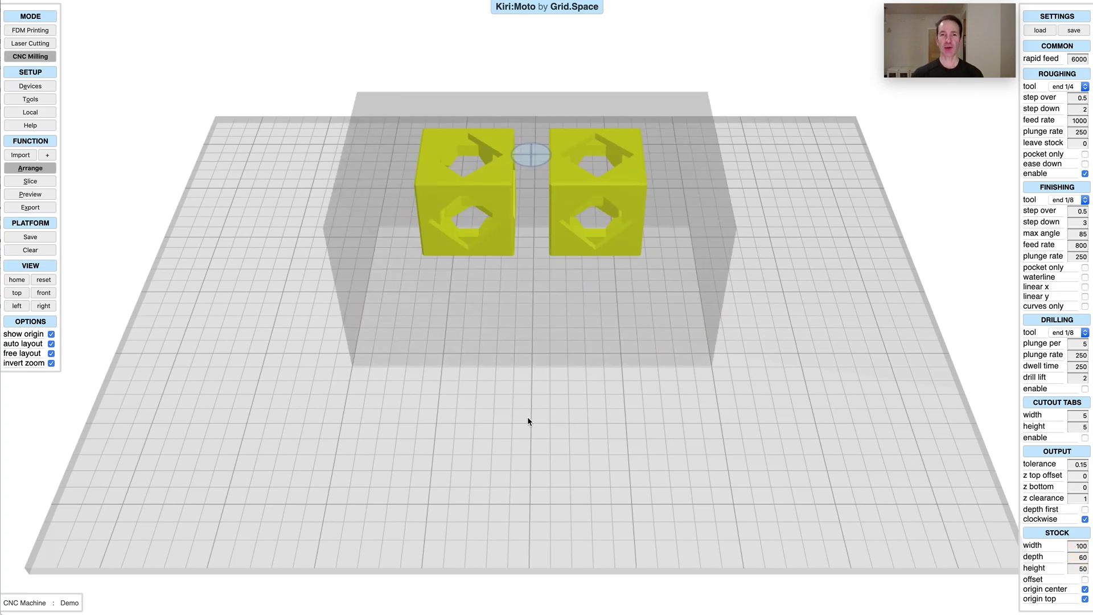
{"action": "mouse_move", "coordinate": [541, 430]}
{"action": "left_mouse_down"}
{"action": "mouse_move", "coordinate": [537, 301]}
{"action": "mouse_move", "coordinate": [539, 438]}
{"action": "mouse_move", "coordinate": [542, 429]}
{"action": "left_mouse_up"}
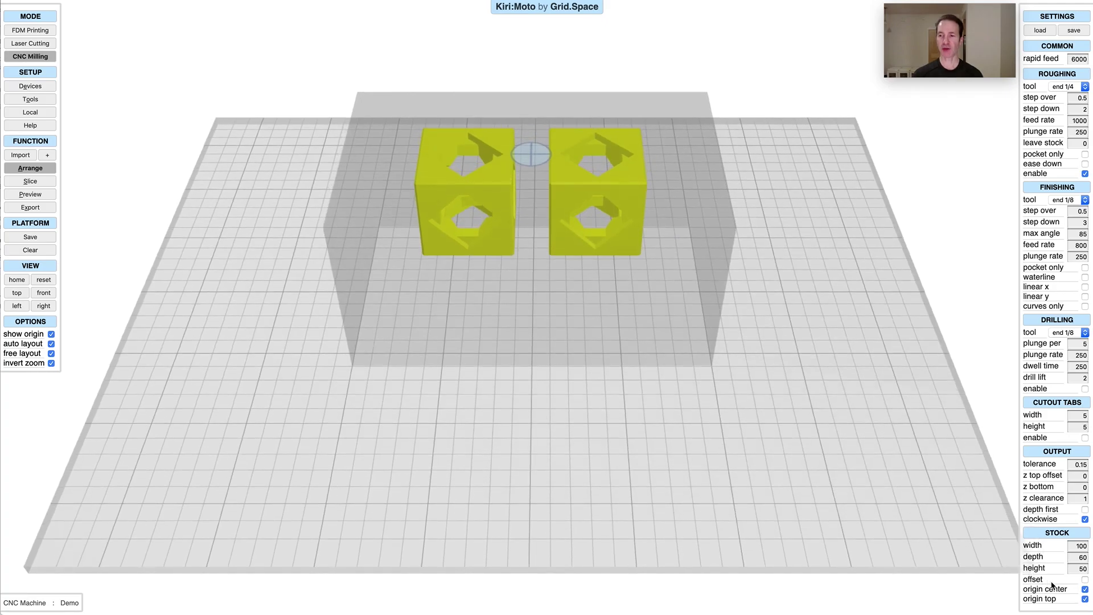
Toggle origin center and origin top off and on, leaving both checked
{"action": "left_click", "coordinate": [1085, 590]}
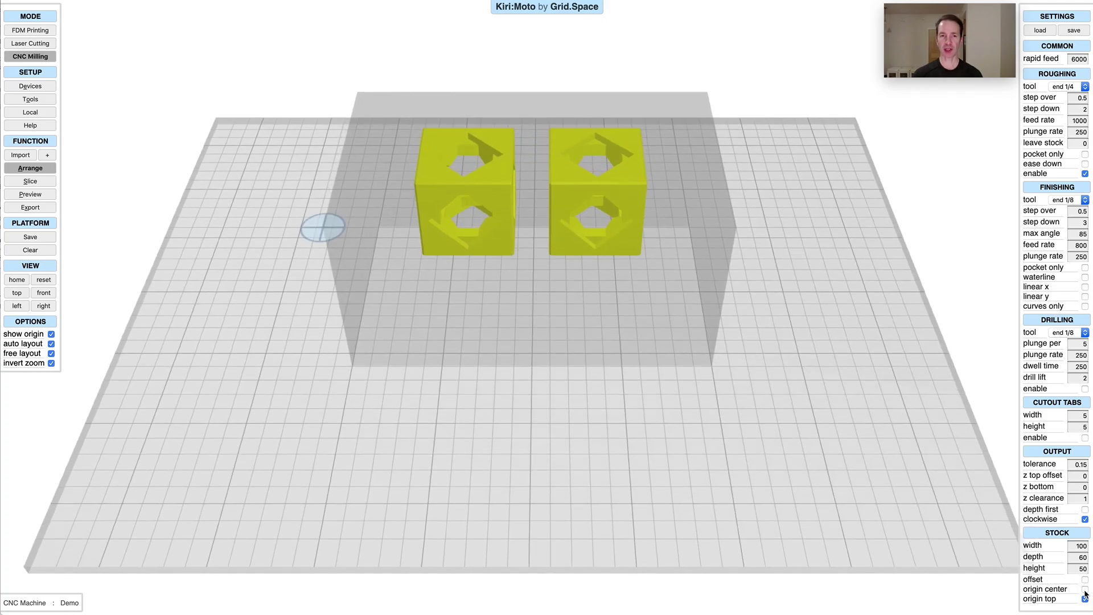
{"action": "left_click", "coordinate": [1085, 590]}
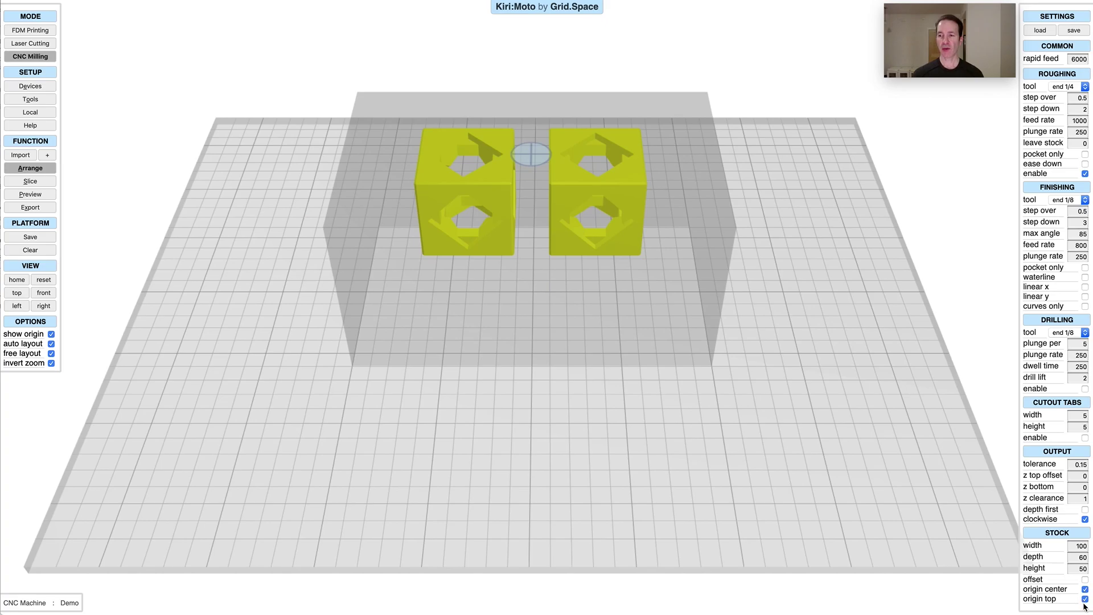
{"action": "left_click", "coordinate": [1085, 600]}
{"action": "left_click", "coordinate": [1085, 600]}
Set stock width 20 and height 10, then make the stock an offset around the parts
{"action": "double_click", "coordinate": [1080, 545]}
{"action": "type", "text": "20"}
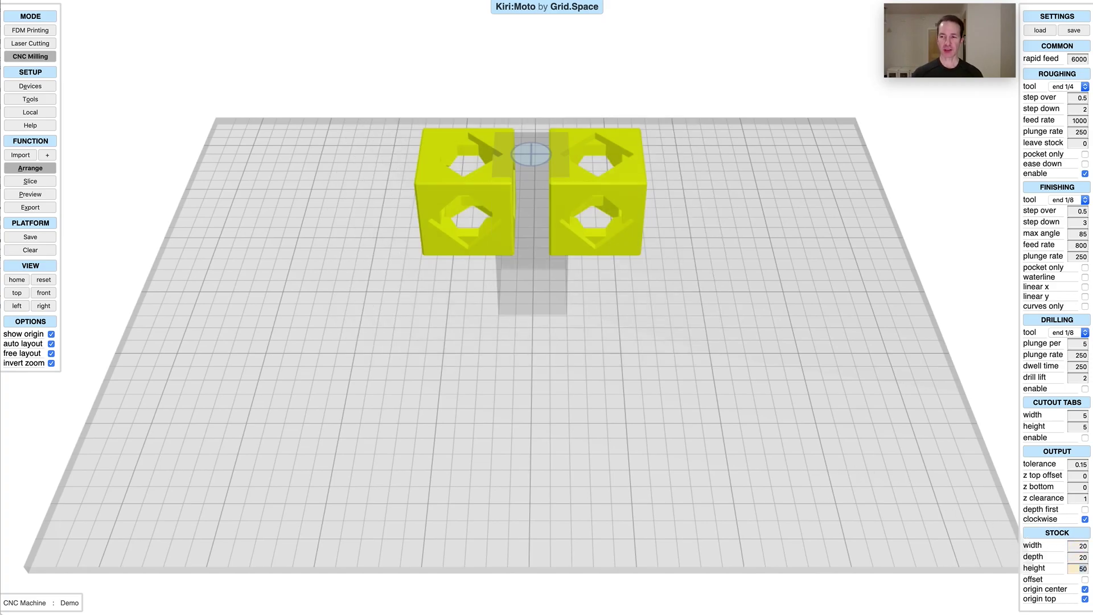
{"action": "double_click", "coordinate": [1082, 568]}
{"action": "type", "text": "10"}
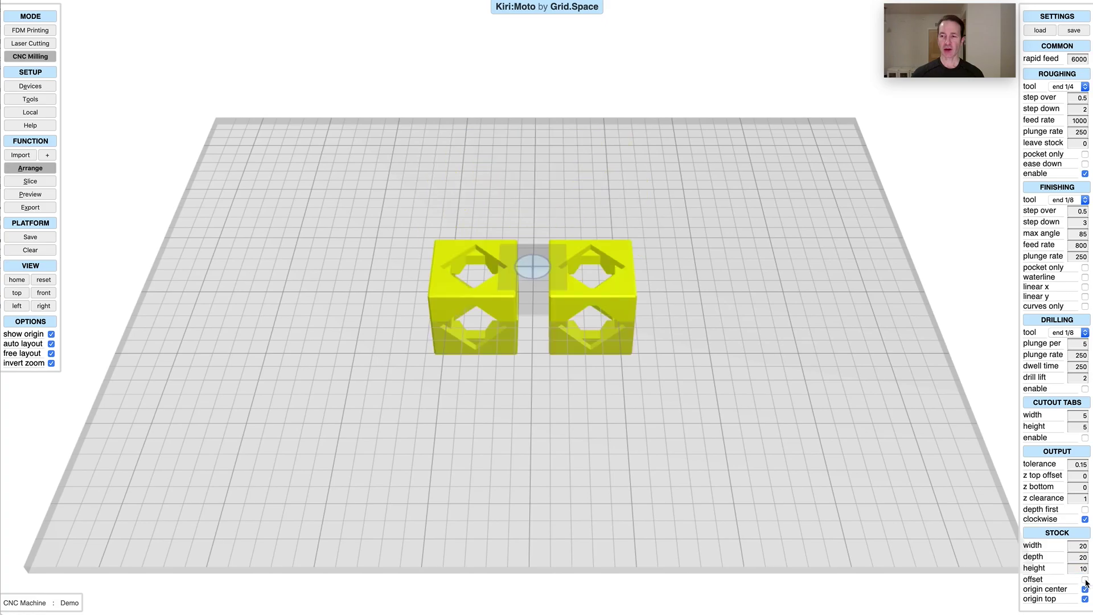
{"action": "left_click", "coordinate": [1084, 579]}
{"action": "left_click_drag", "start_coordinate": [637, 389], "coordinate": [633, 467]}
Spread the two cubes apart by hand and keep the origin centred on the stock
{"action": "left_click", "coordinate": [568, 253]}
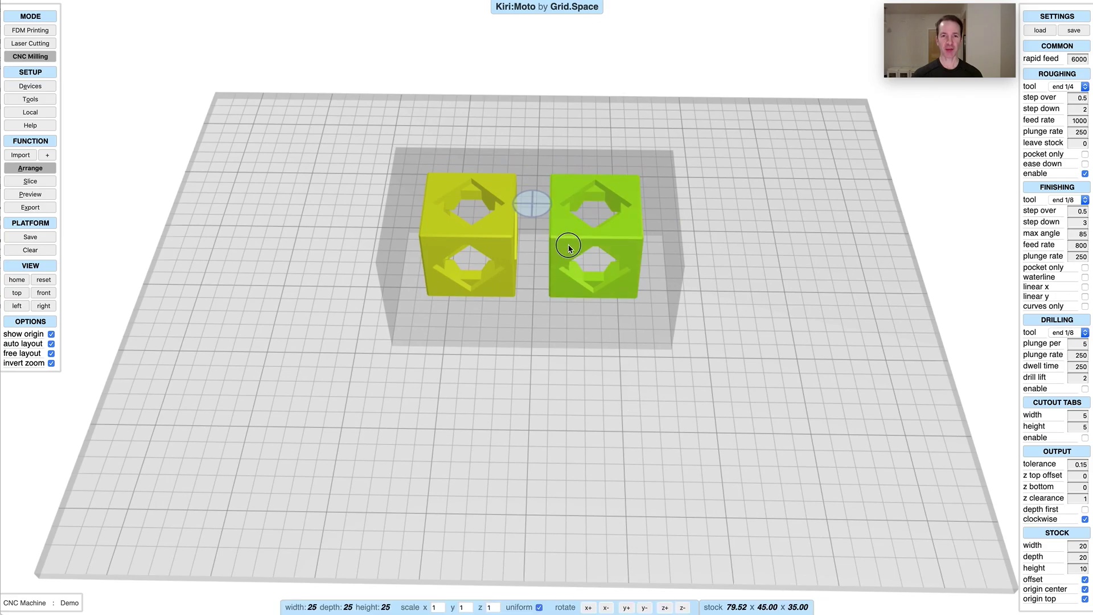
{"action": "left_click_drag", "start_coordinate": [568, 253], "coordinate": [620, 273]}
{"action": "left_click_drag", "start_coordinate": [480, 244], "coordinate": [468, 222]}
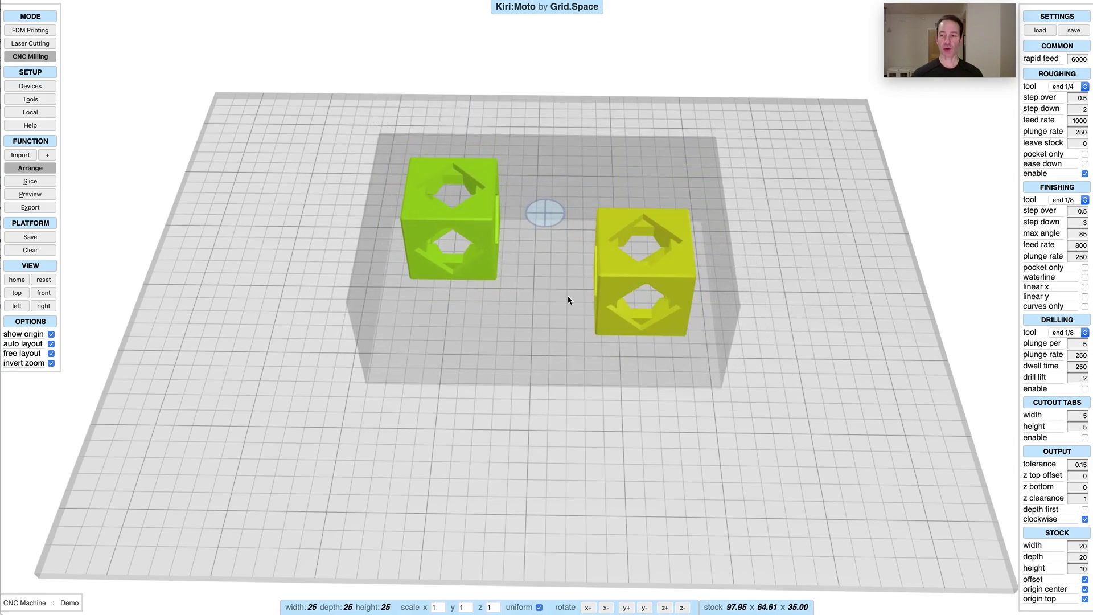
{"action": "left_click", "coordinate": [1085, 589]}
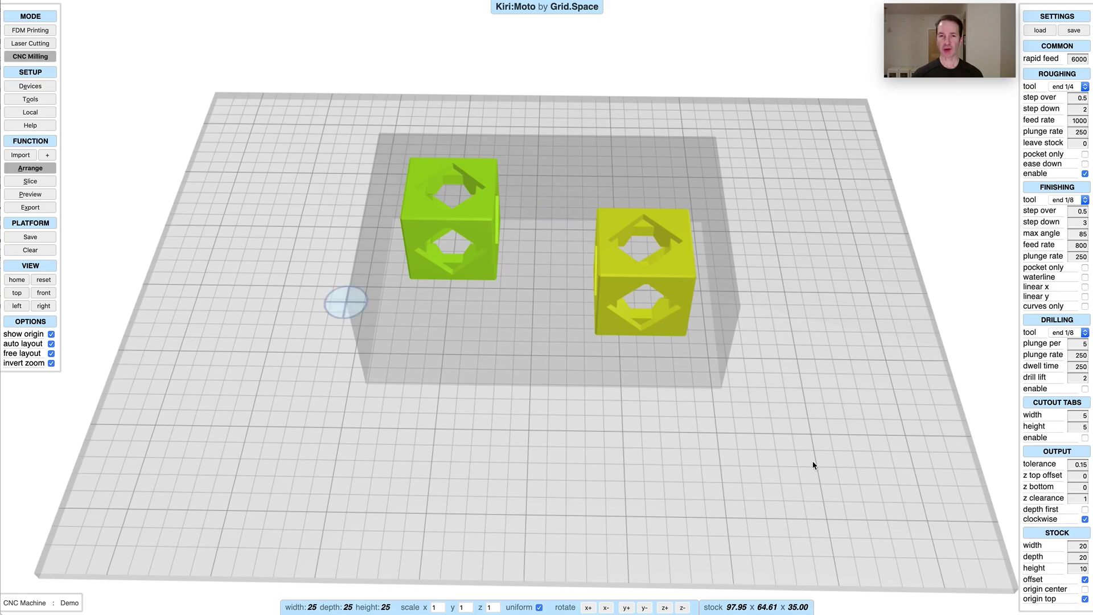
{"action": "left_click", "coordinate": [488, 309]}
{"action": "mouse_move", "coordinate": [653, 297]}
{"action": "left_mouse_down"}
{"action": "mouse_move", "coordinate": [675, 312]}
{"action": "mouse_move", "coordinate": [639, 259]}
{"action": "mouse_move", "coordinate": [638, 285]}
{"action": "mouse_move", "coordinate": [656, 294]}
{"action": "left_mouse_up"}
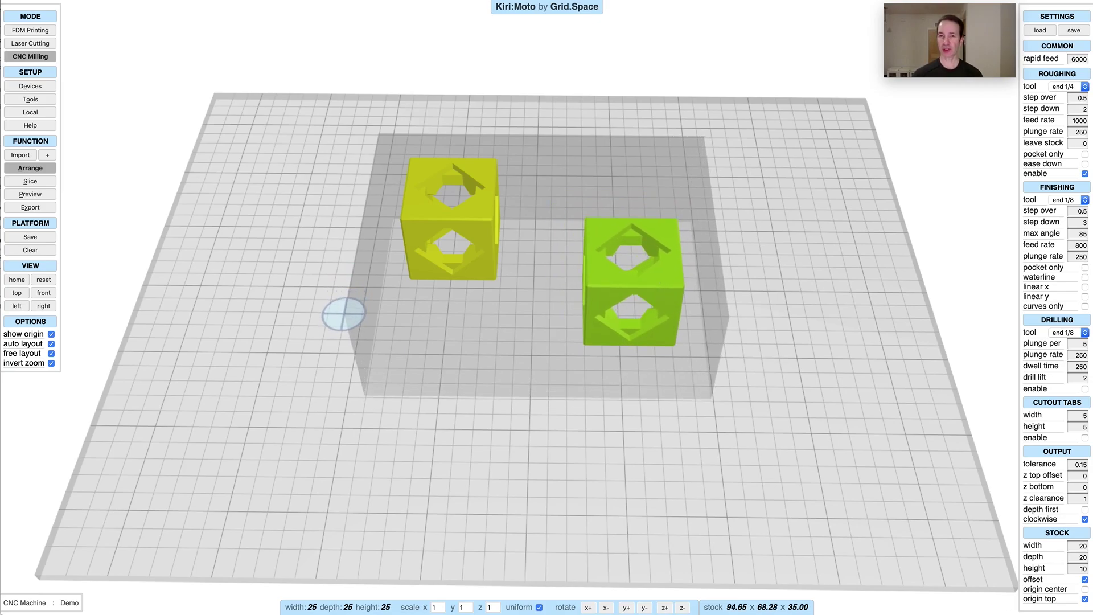
{"action": "left_click", "coordinate": [1085, 589]}
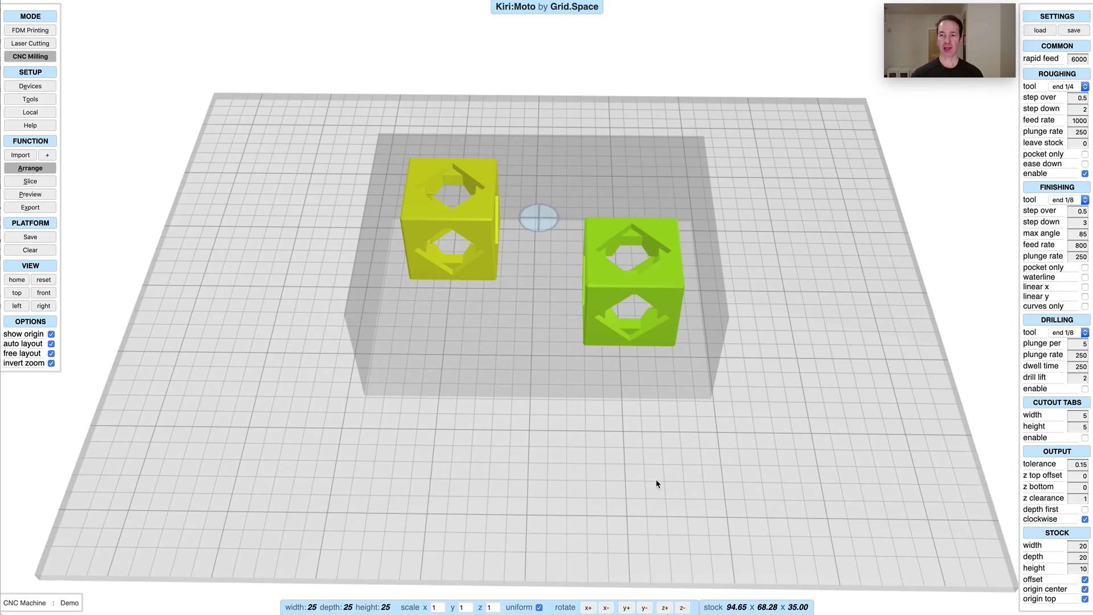
{"action": "mouse_move", "coordinate": [658, 483]}
{"action": "left_mouse_down"}
{"action": "mouse_move", "coordinate": [656, 405]}
{"action": "mouse_move", "coordinate": [659, 440]}
{"action": "left_mouse_up"}
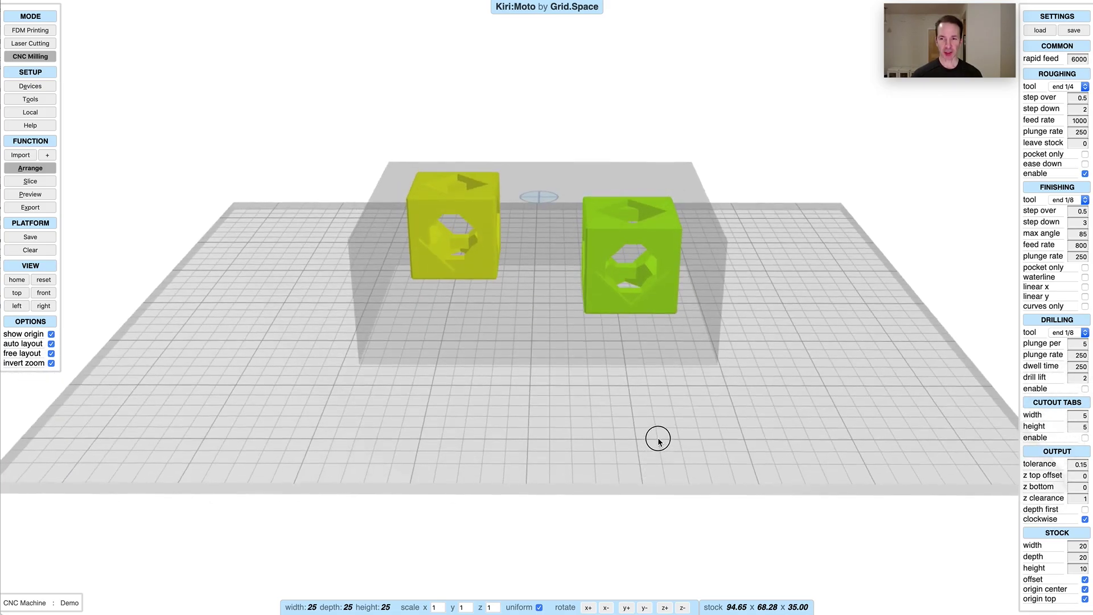
Set the Output z top offset to 3 and deselect the right cube
{"action": "left_click_drag", "start_coordinate": [620, 330], "coordinate": [619, 352]}
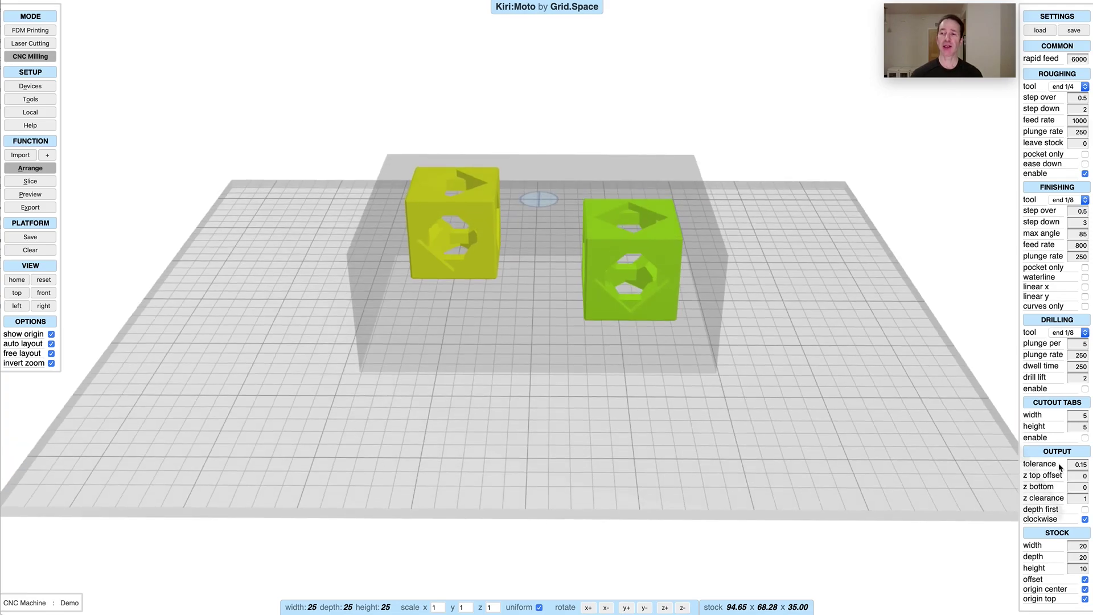
{"action": "left_click", "coordinate": [1075, 477]}
{"action": "left_click", "coordinate": [1084, 477]}
{"action": "left_click_drag", "start_coordinate": [801, 456], "coordinate": [802, 417]}
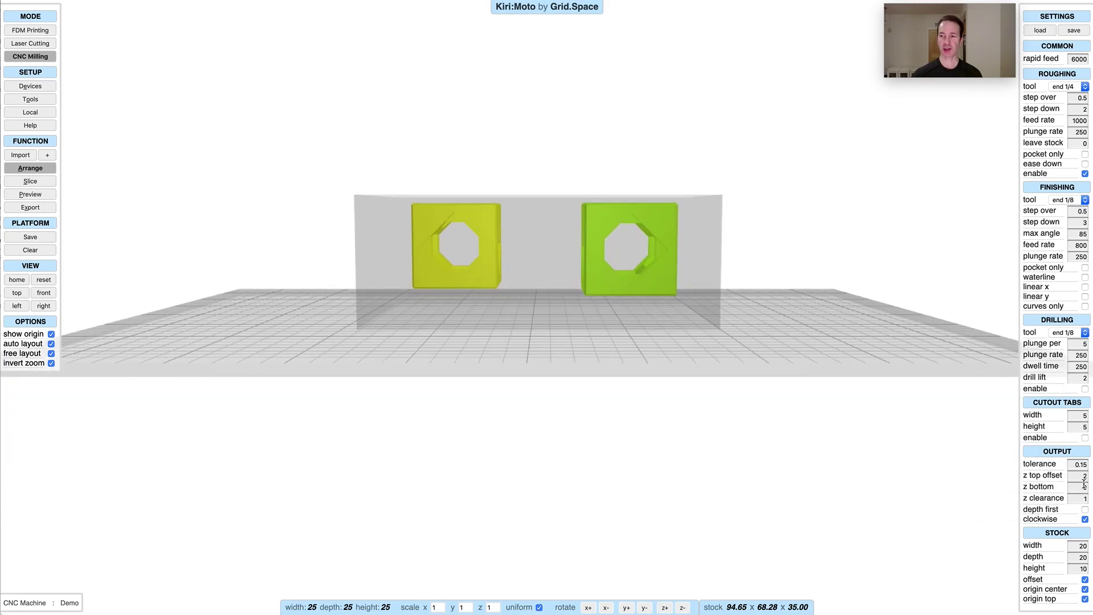
{"action": "left_click", "coordinate": [1084, 476]}
{"action": "type", "text": "3"}
{"action": "key", "text": "Return"}
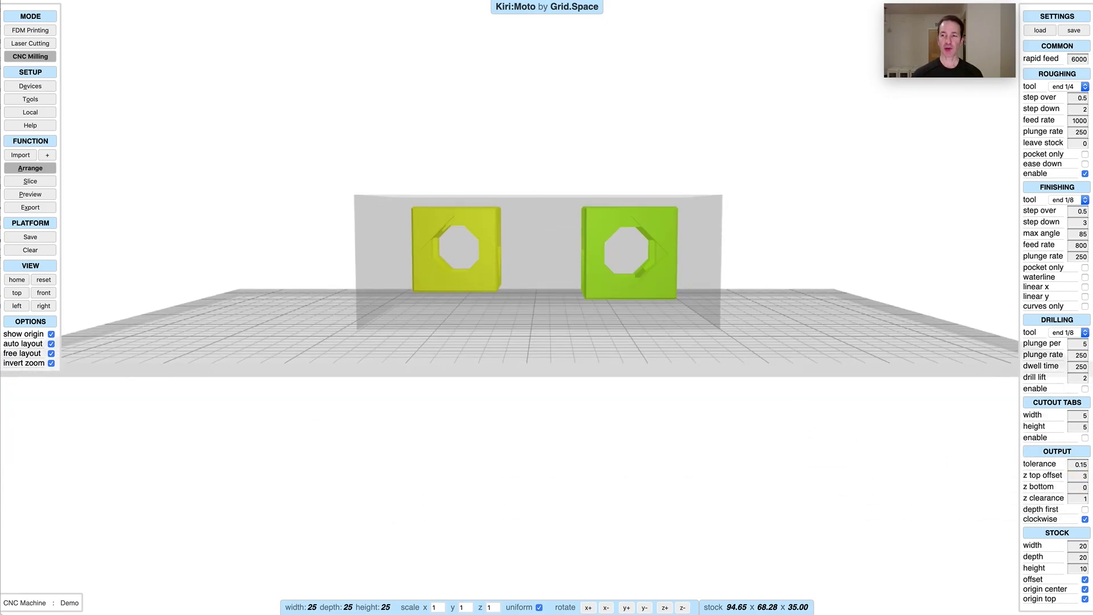
{"action": "left_click", "coordinate": [1083, 476]}
{"action": "left_click", "coordinate": [668, 353]}
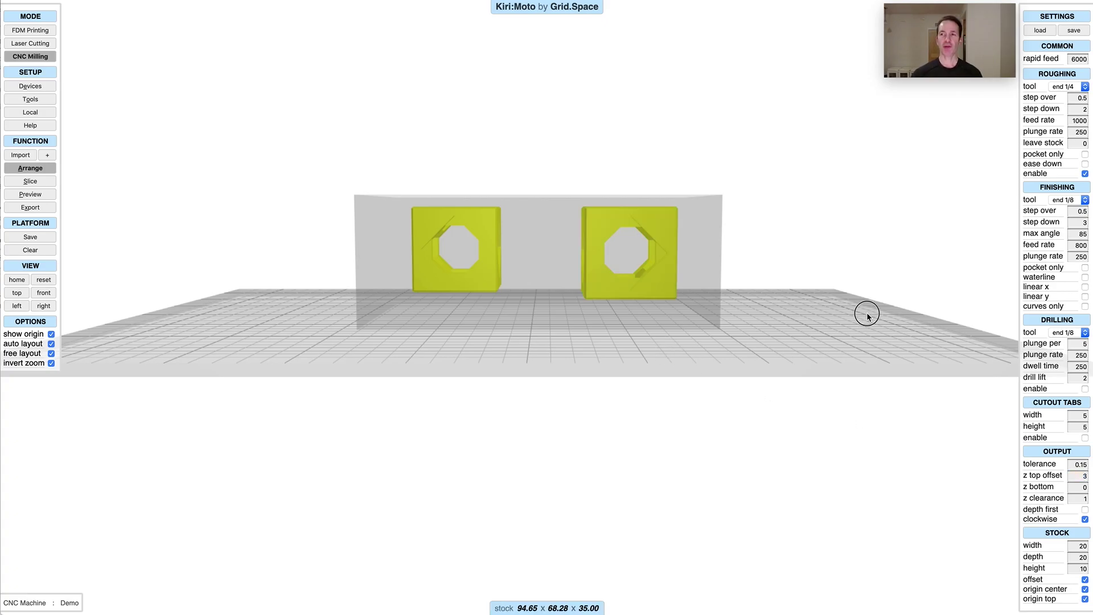
{"action": "left_click_drag", "start_coordinate": [866, 310], "coordinate": [828, 283]}
Slice the cubes, try a z top offset of 5, then change it to 1
{"action": "key", "text": "s"}
{"action": "double_click", "coordinate": [1068, 478]}
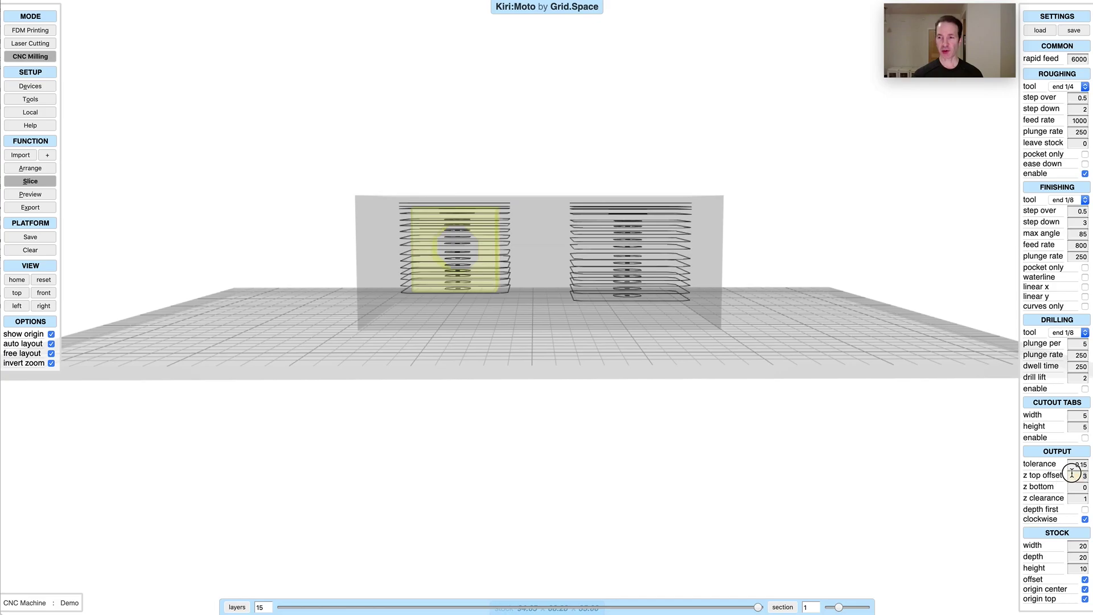
{"action": "type", "text": "5"}
{"action": "key", "text": "Return"}
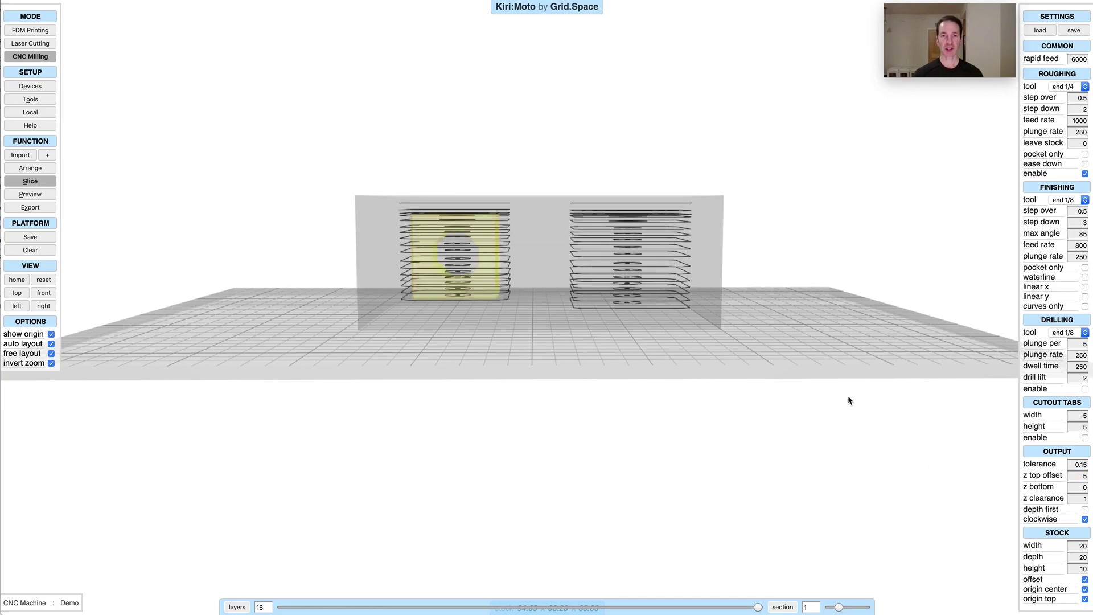
{"action": "left_click_drag", "start_coordinate": [849, 400], "coordinate": [844, 450]}
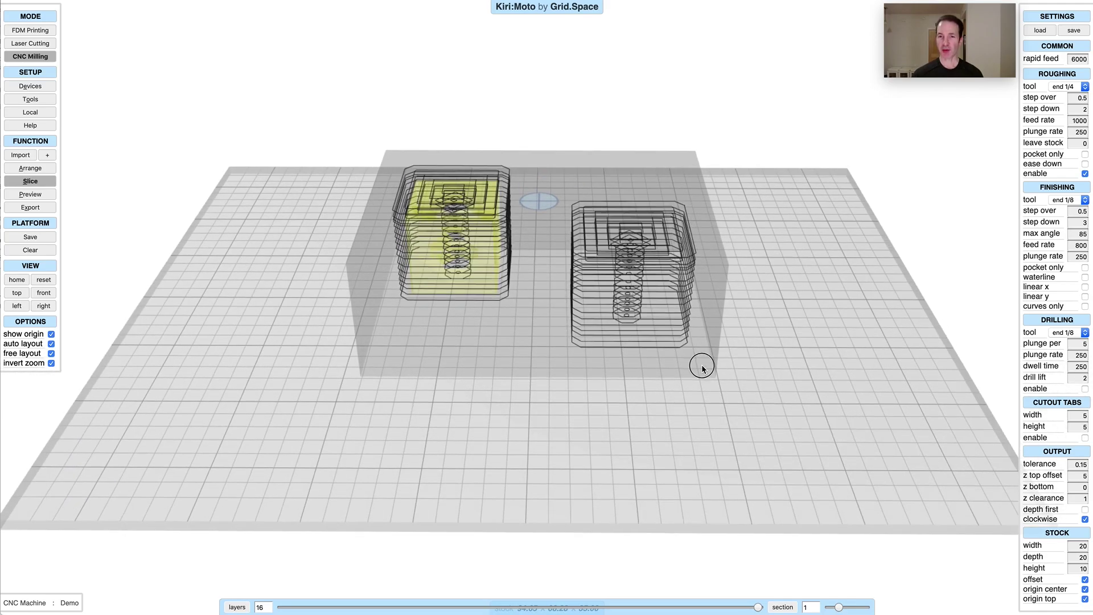
{"action": "left_click_drag", "start_coordinate": [702, 366], "coordinate": [833, 419]}
{"action": "left_click", "coordinate": [1084, 476]}
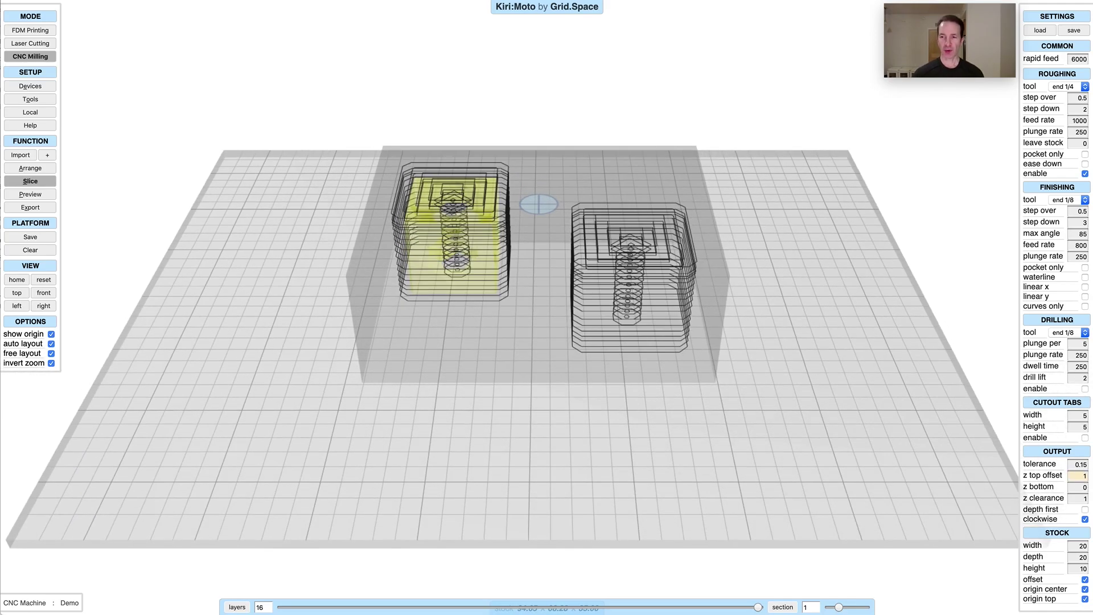
{"action": "key", "text": "Return"}
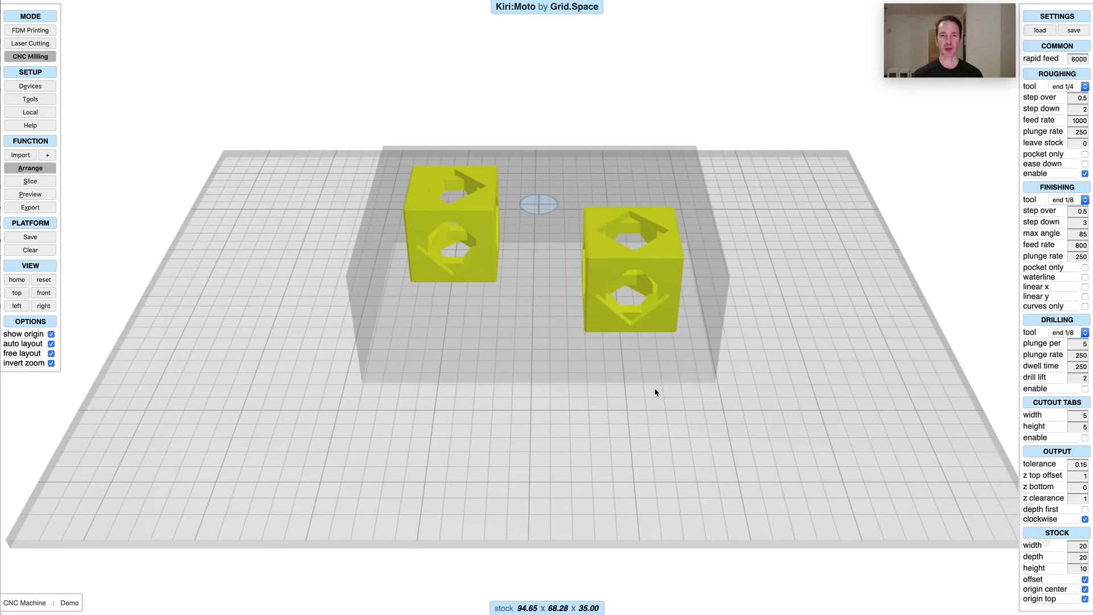
{"action": "left_click_drag", "start_coordinate": [654, 459], "coordinate": [651, 436]}
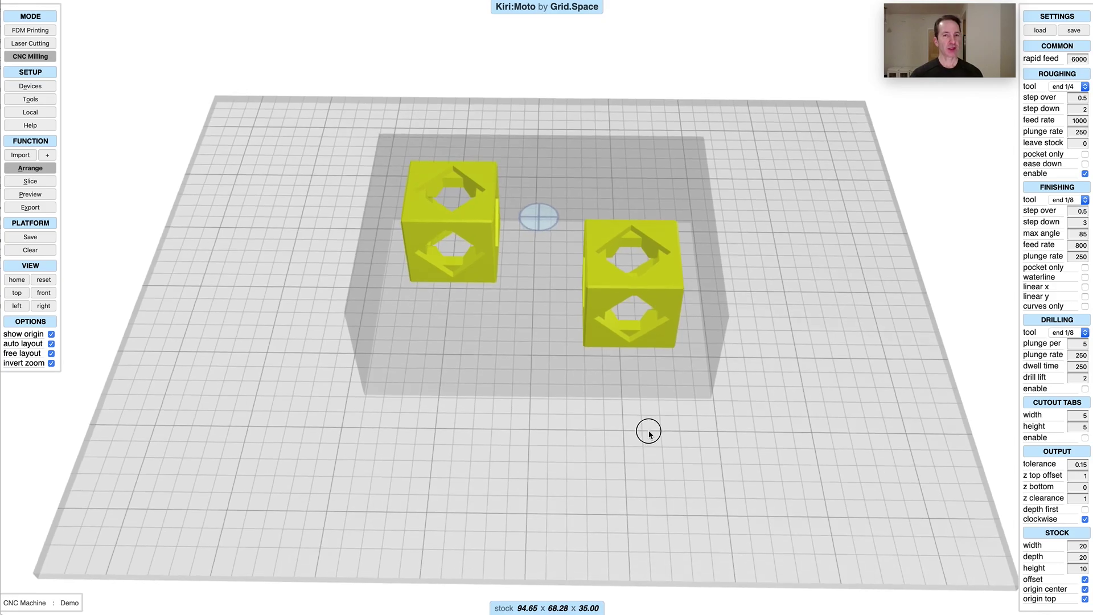
{"action": "left_click_drag", "start_coordinate": [649, 433], "coordinate": [651, 430]}
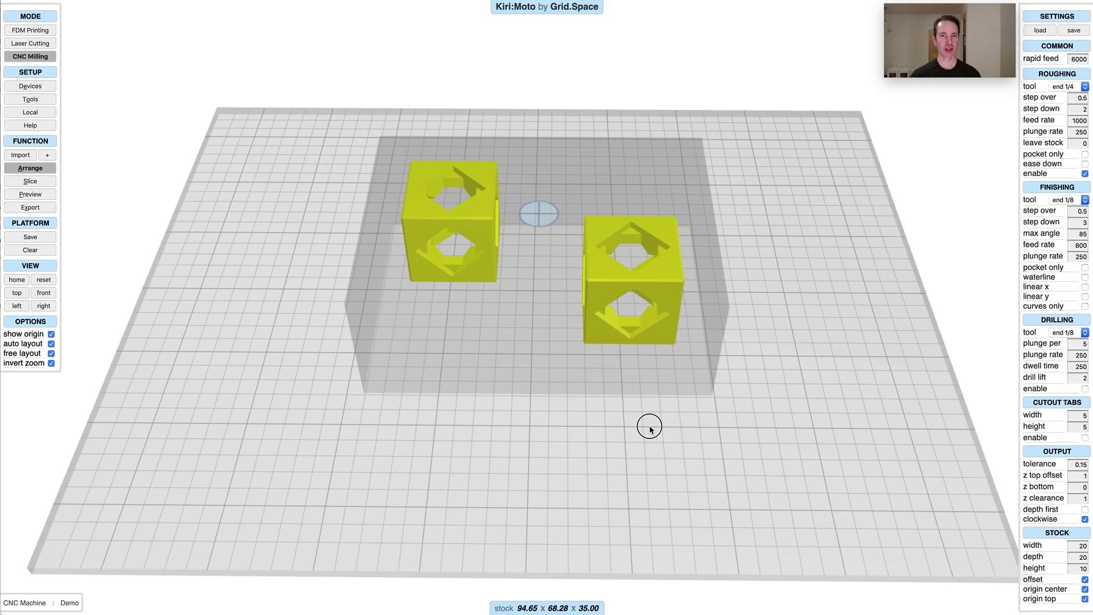
{"action": "left_click_drag", "start_coordinate": [650, 427], "coordinate": [651, 431]}
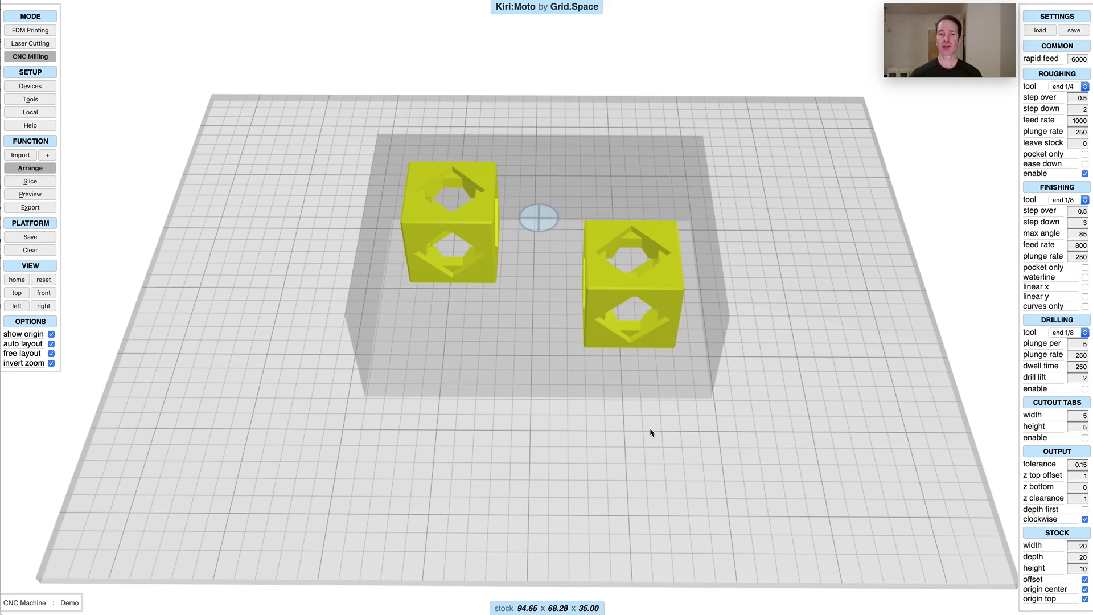
{"action": "left_click_drag", "start_coordinate": [650, 429], "coordinate": [650, 429]}
Export the cubes' G-code and download it as cnc-157.nc
{"action": "key", "text": "x"}
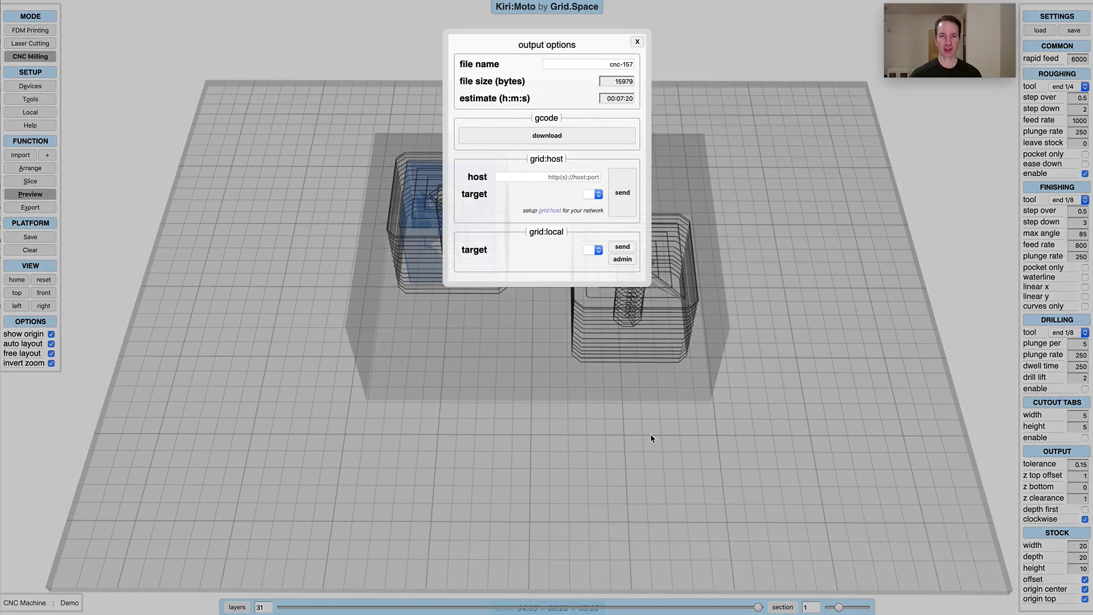
{"action": "left_click", "coordinate": [575, 140]}
{"action": "left_click", "coordinate": [638, 42]}
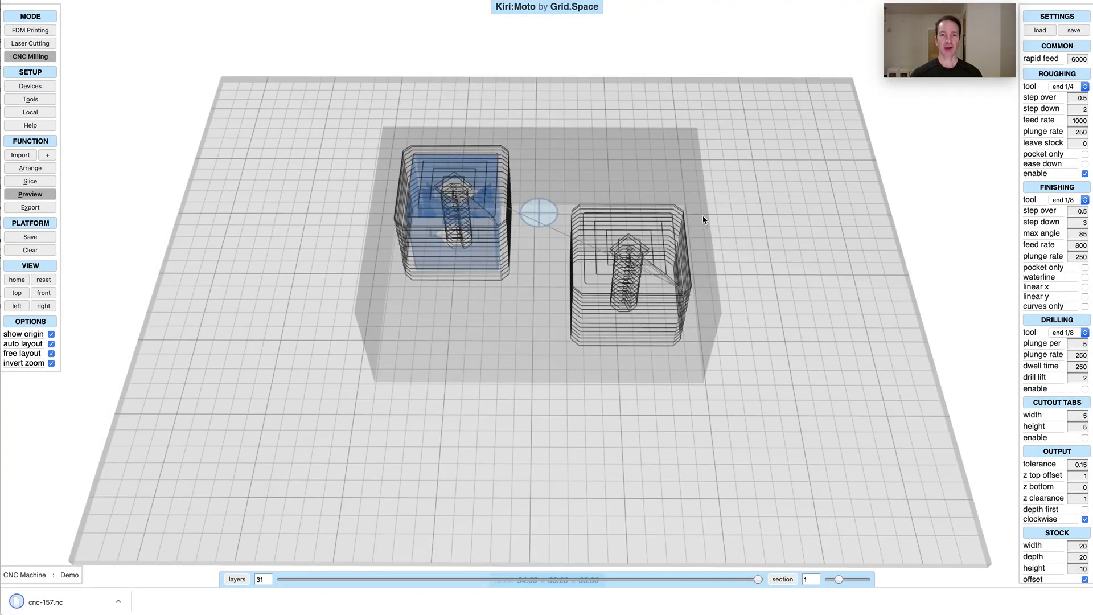
Return to Arrange and drop cnc-157.nc onto the platform as toolpaths
{"action": "key", "text": "a"}
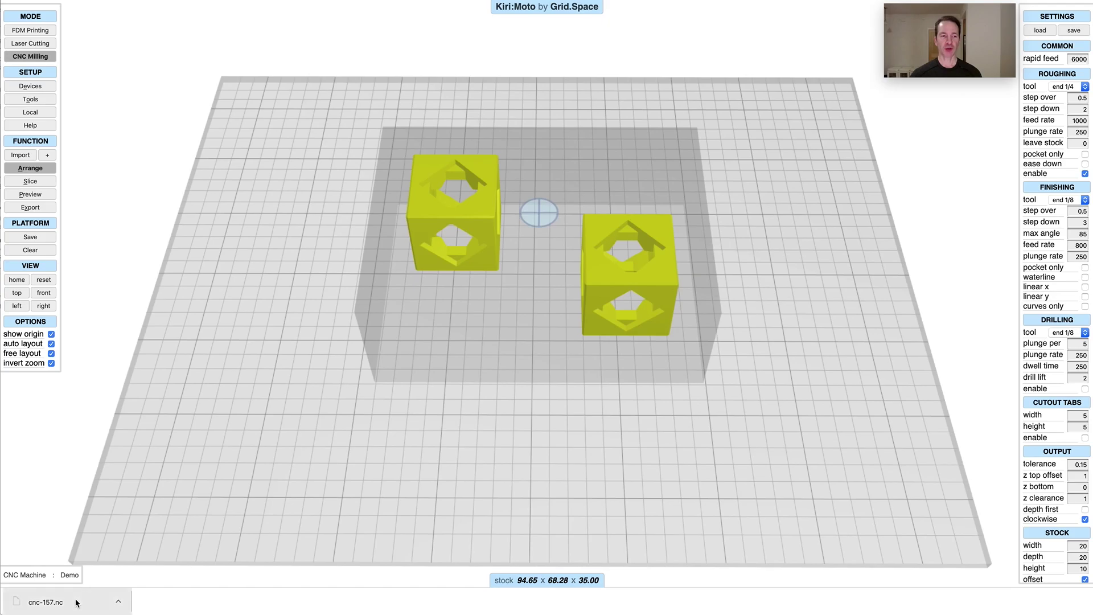
{"action": "left_click_drag", "start_coordinate": [80, 598], "coordinate": [442, 380]}
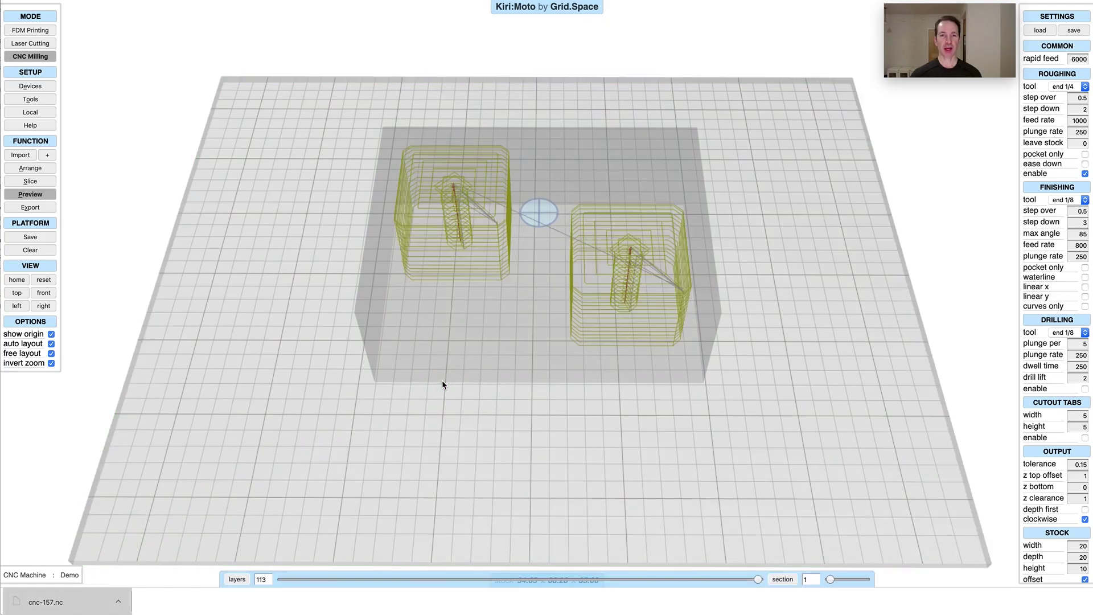
{"action": "mouse_move", "coordinate": [468, 428]}
{"action": "left_mouse_down"}
{"action": "mouse_move", "coordinate": [488, 359]}
{"action": "mouse_move", "coordinate": [500, 368]}
{"action": "mouse_move", "coordinate": [465, 408]}
{"action": "mouse_move", "coordinate": [467, 426]}
{"action": "left_mouse_up"}
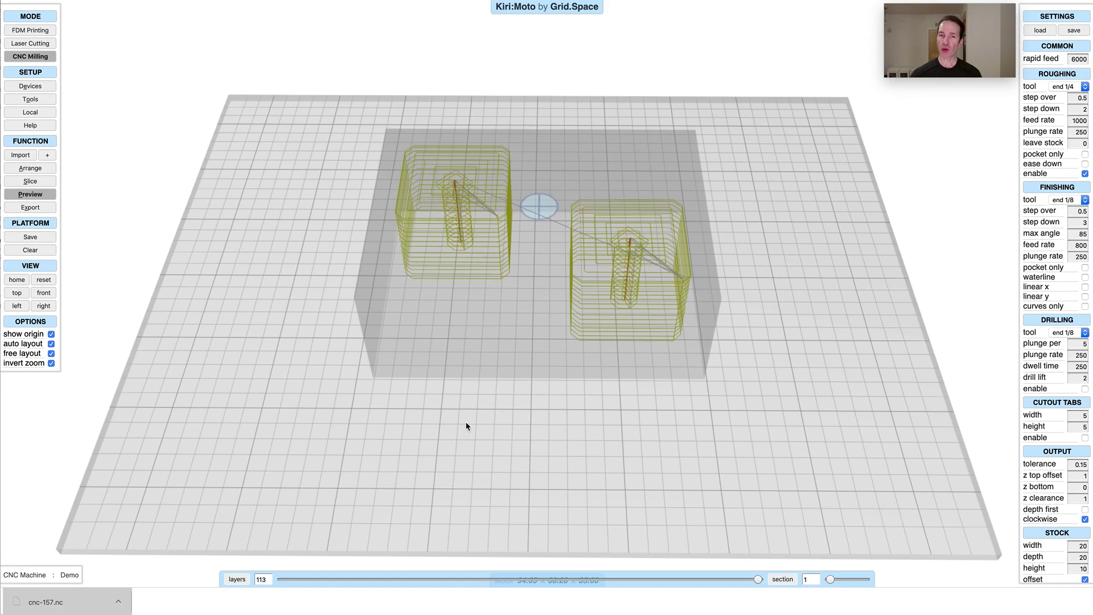
Uncheck origin center and preview the imported toolpaths against the corner origin
{"action": "left_click", "coordinate": [466, 426]}
{"action": "key", "text": "a"}
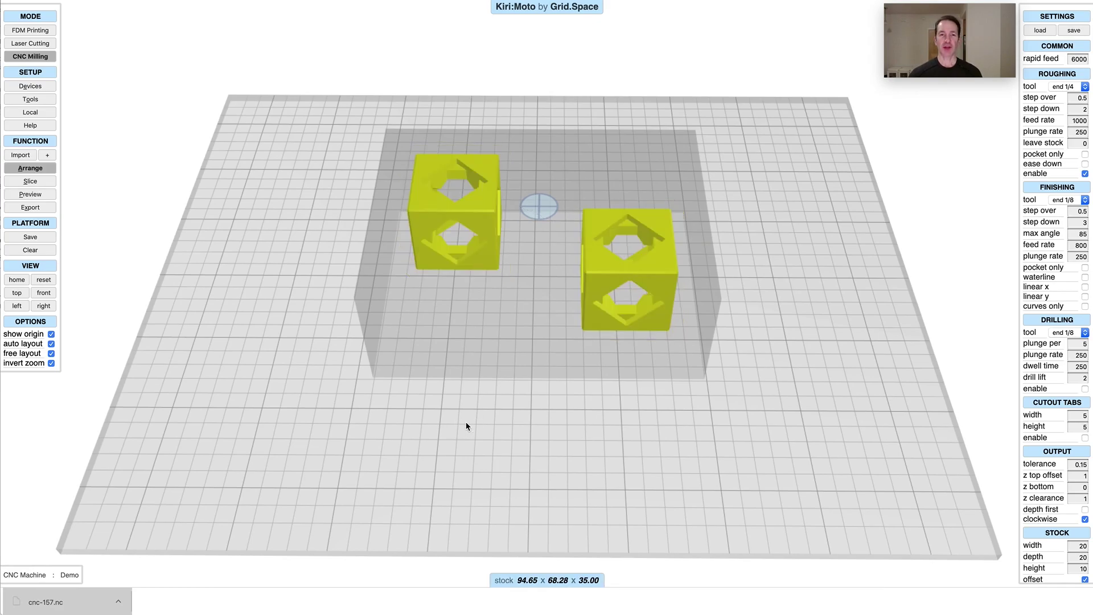
{"action": "scroll", "coordinate": [1030, 538], "scroll_direction": "down", "scroll_amount": 1}
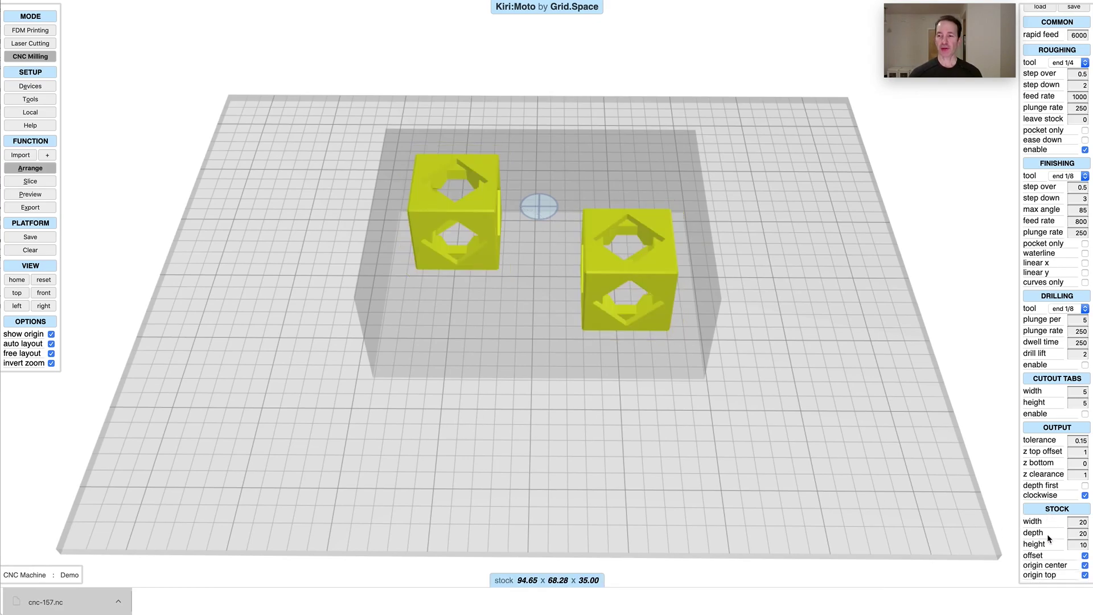
{"action": "left_click", "coordinate": [1086, 566]}
{"action": "key", "text": "p"}
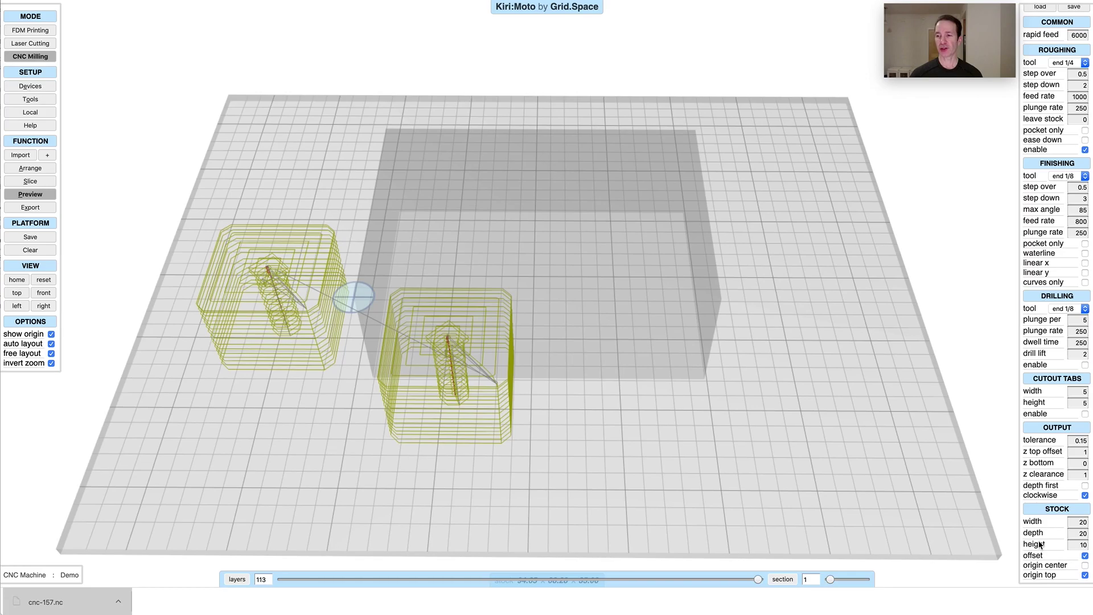
Re-check origin center and view the solid cubes from a low side angle
{"action": "left_click", "coordinate": [1084, 566]}
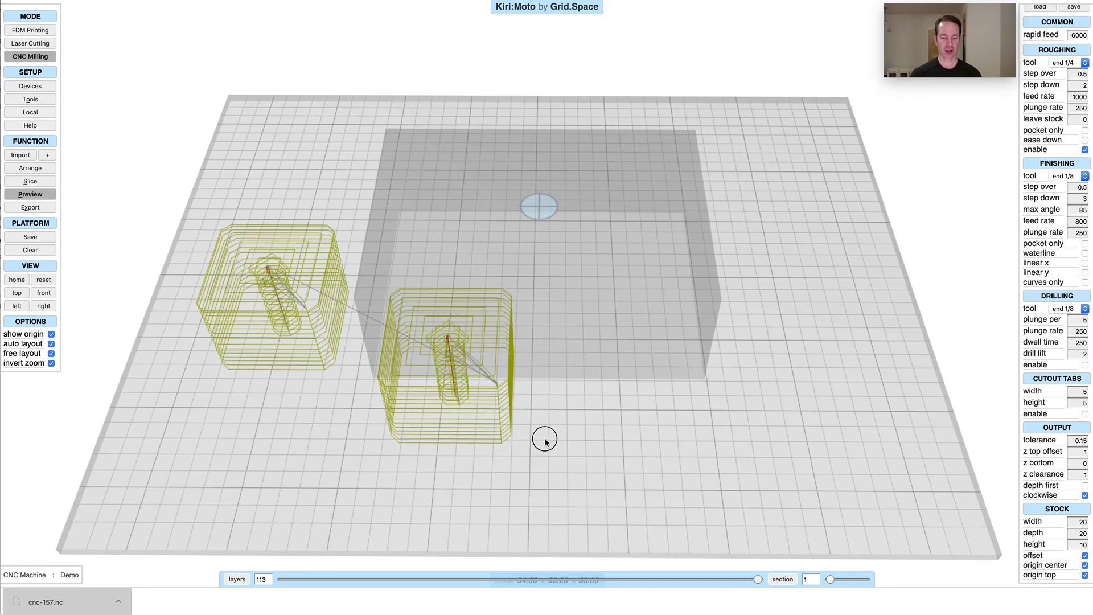
{"action": "mouse_move", "coordinate": [542, 433]}
{"action": "left_mouse_down"}
{"action": "mouse_move", "coordinate": [549, 476]}
{"action": "mouse_move", "coordinate": [646, 451]}
{"action": "mouse_move", "coordinate": [579, 379]}
{"action": "mouse_move", "coordinate": [638, 459]}
{"action": "mouse_move", "coordinate": [554, 483]}
{"action": "mouse_move", "coordinate": [547, 422]}
{"action": "left_mouse_up"}
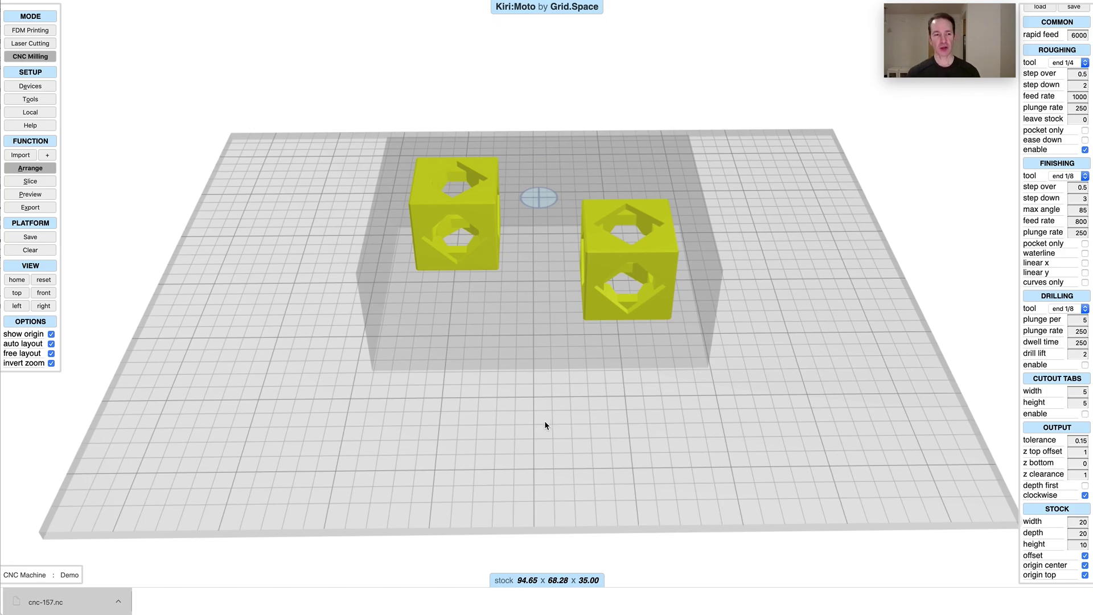
{"action": "left_click_drag", "start_coordinate": [544, 424], "coordinate": [541, 426]}
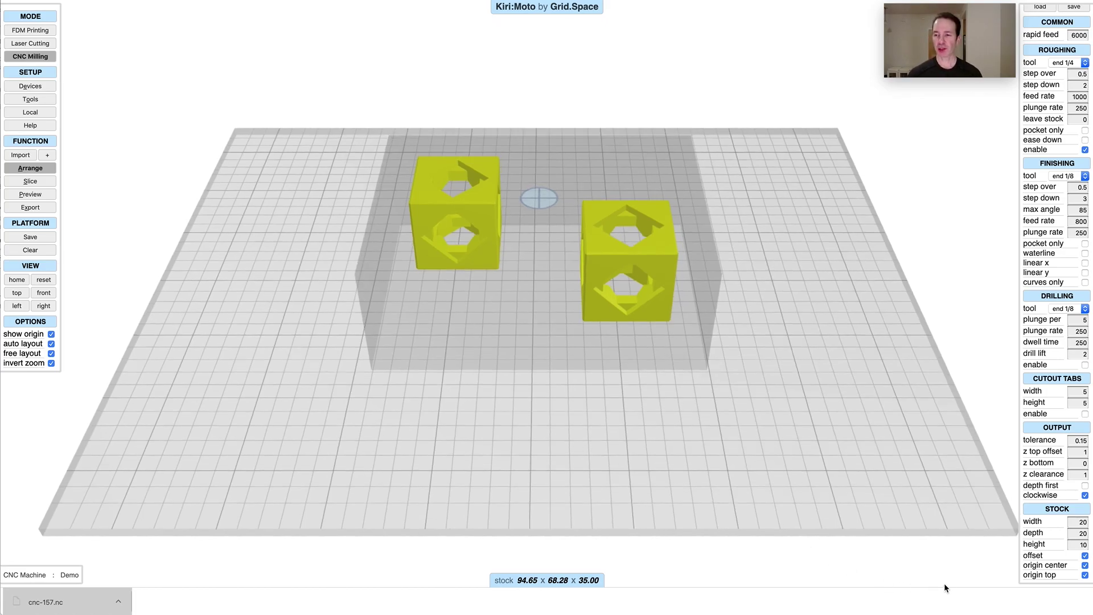